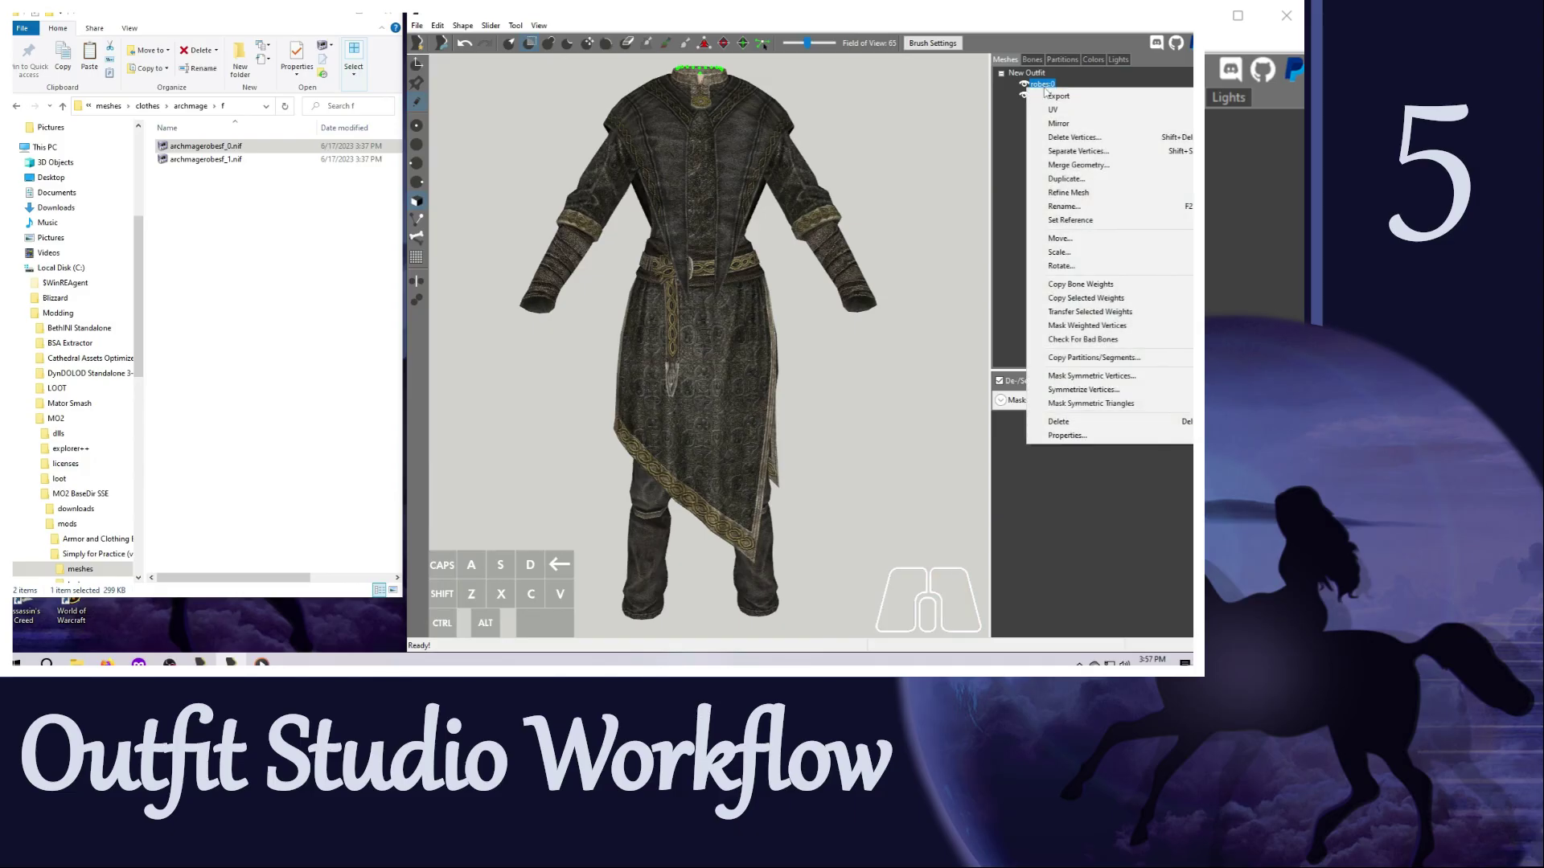
Start a NIF export in meshes\clothes\archmage\f, reusing the name archmagerobesf_0.nif
mouse_move(1056, 98)
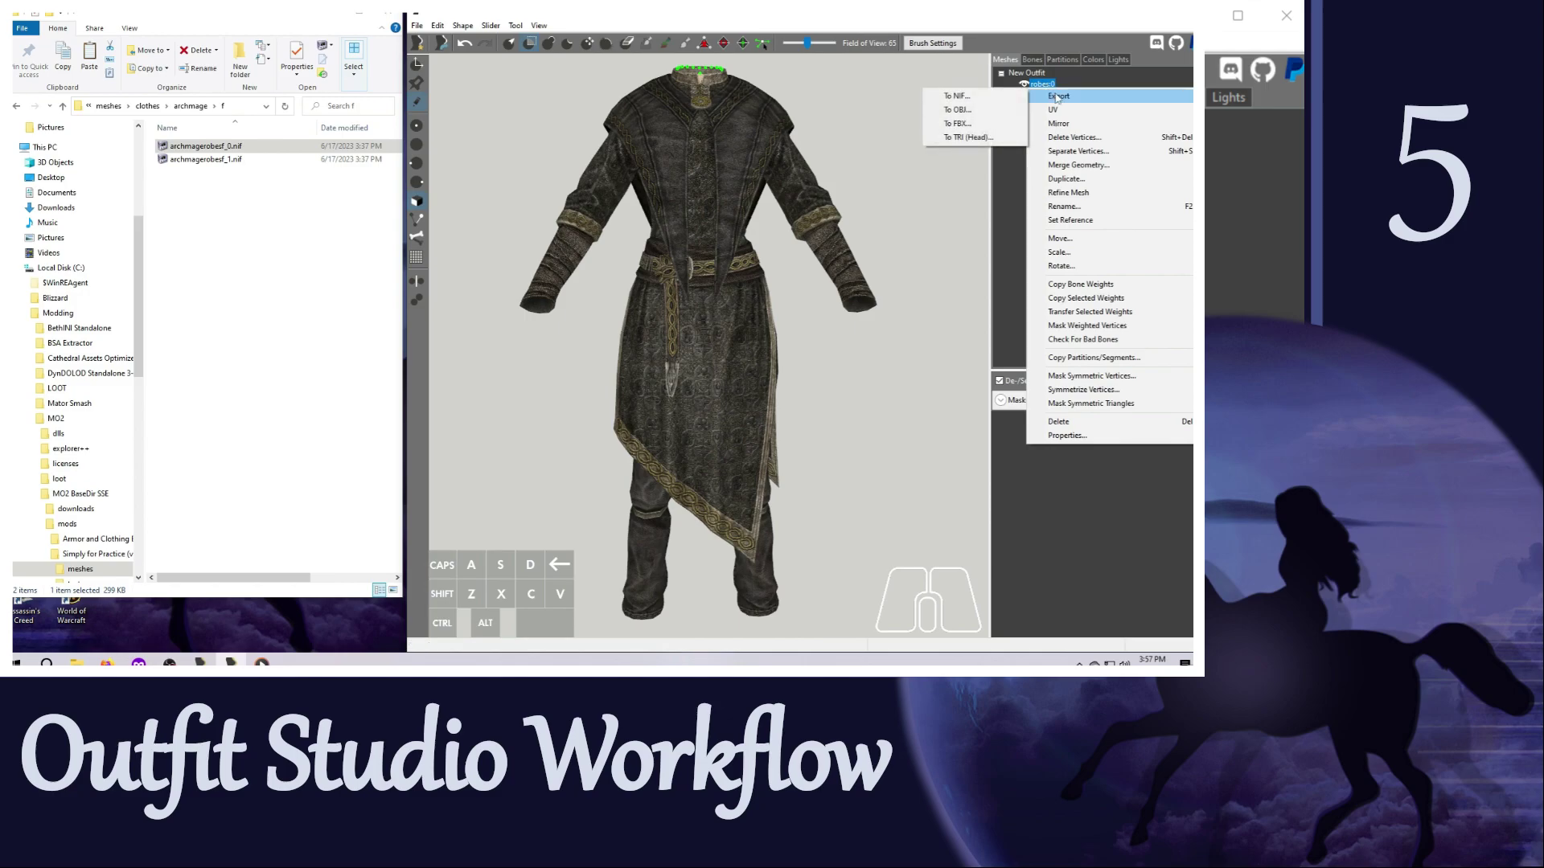
left_click(957, 97)
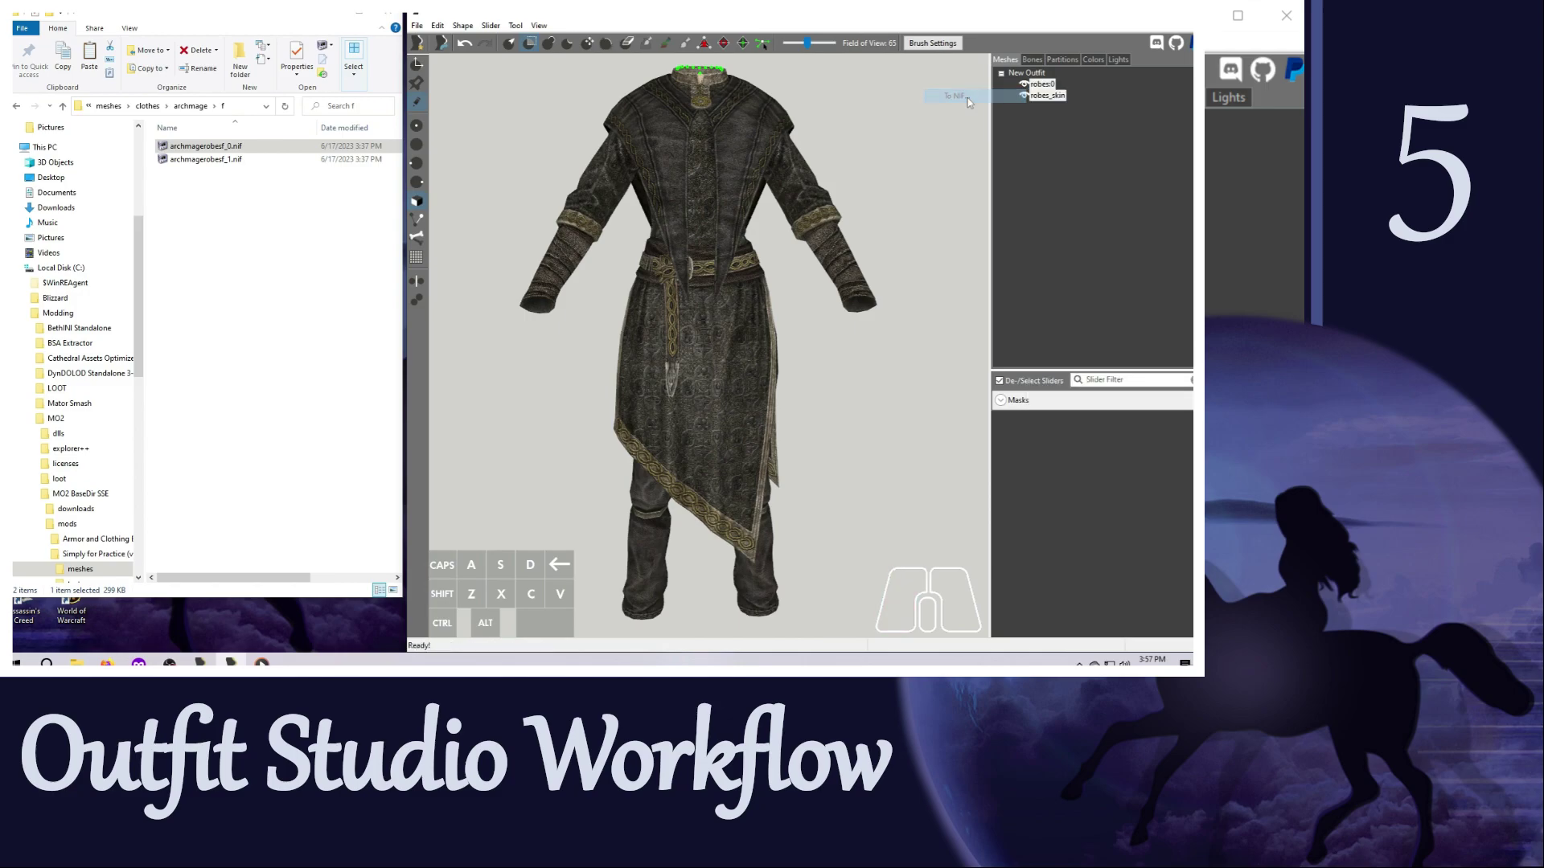
left_click(486, 280)
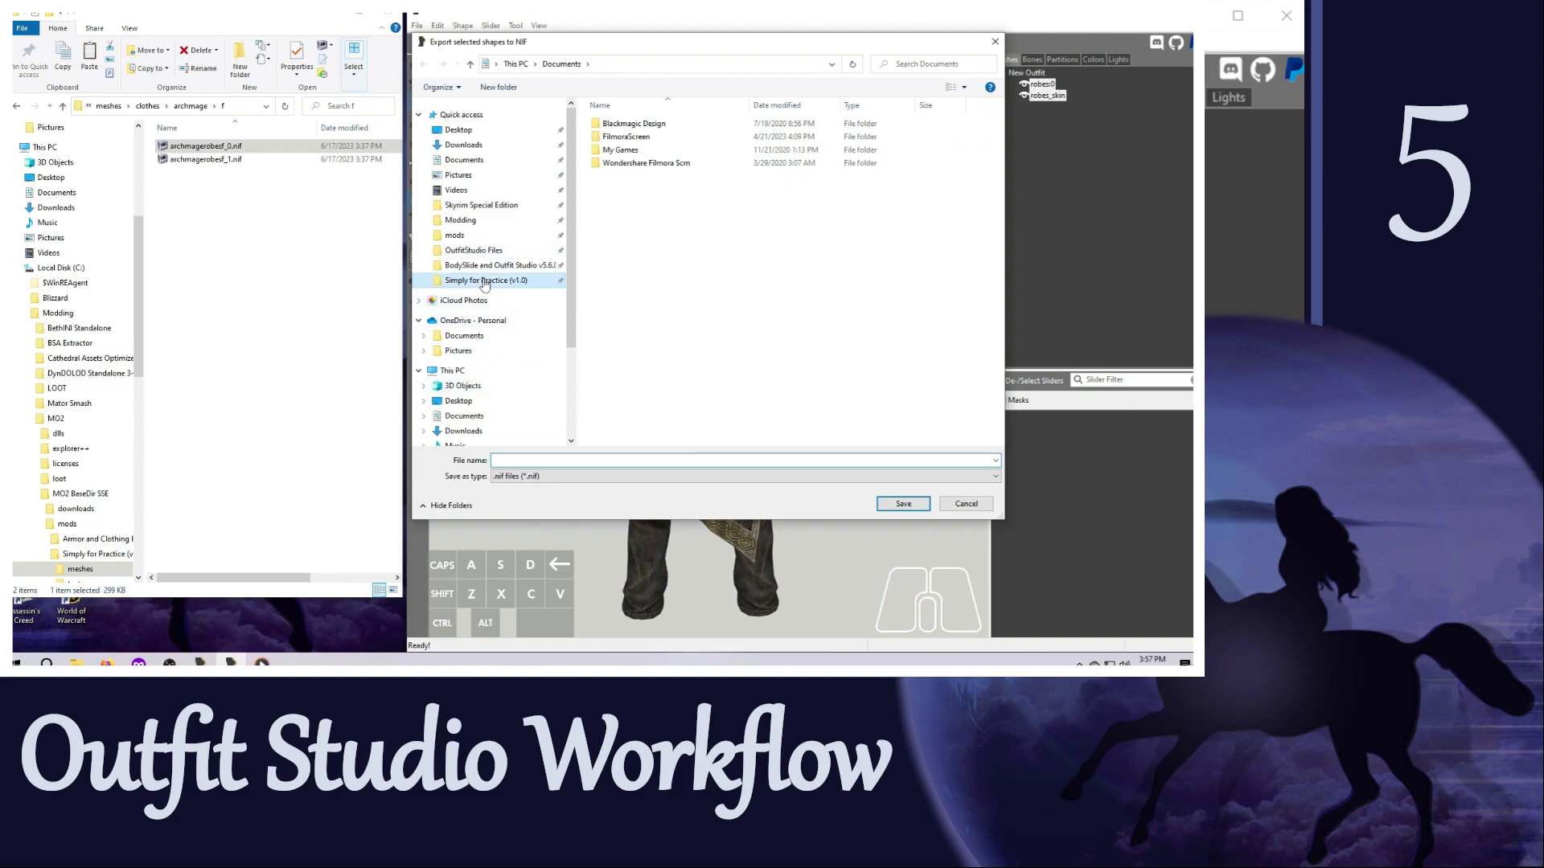
double_click(619, 148)
double_click(623, 124)
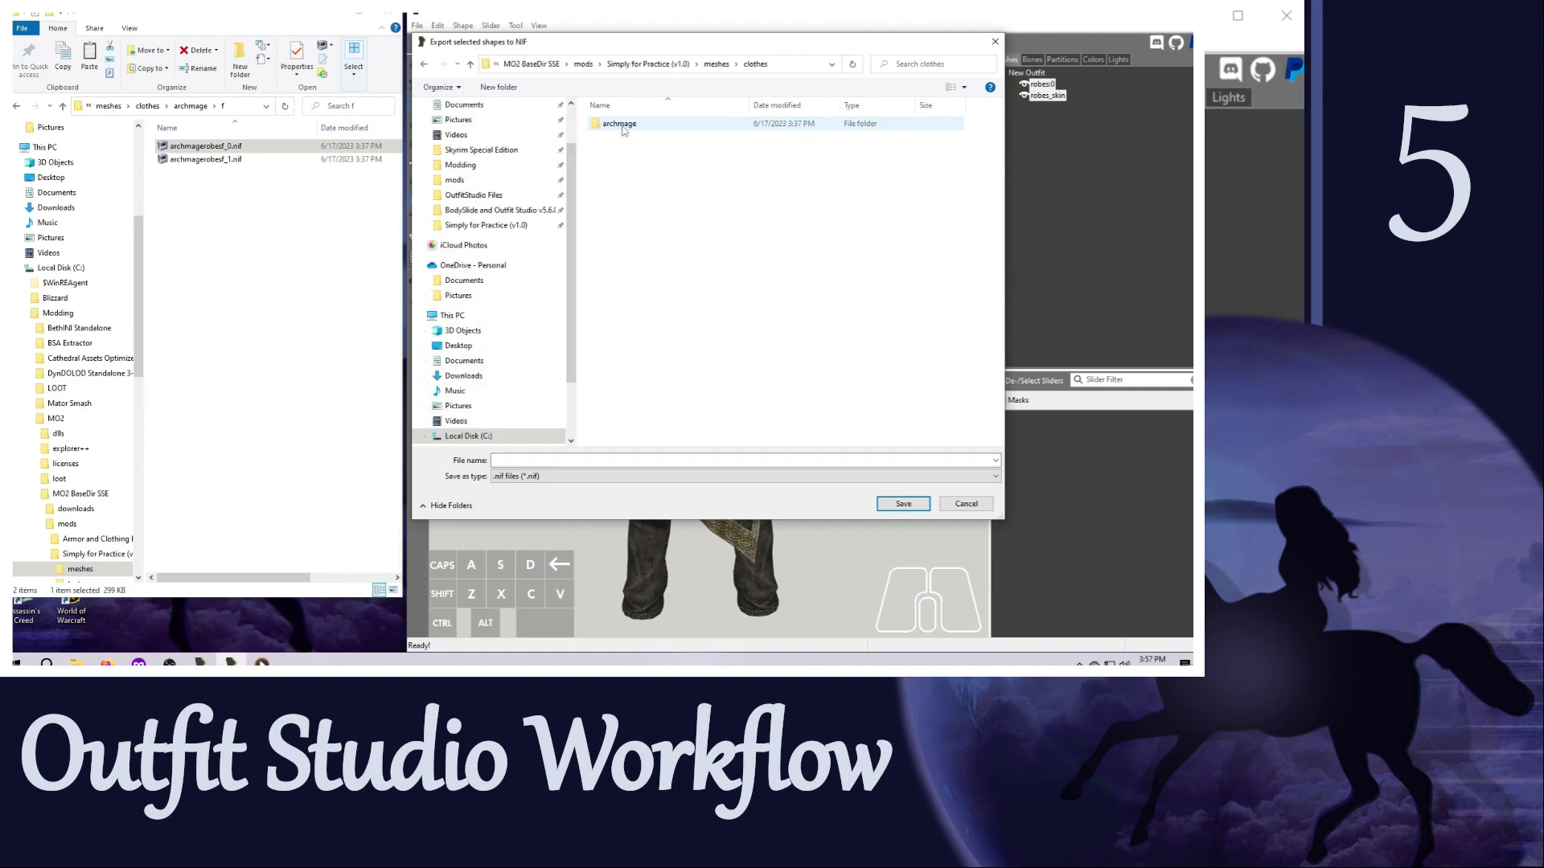
double_click(622, 125)
double_click(622, 125)
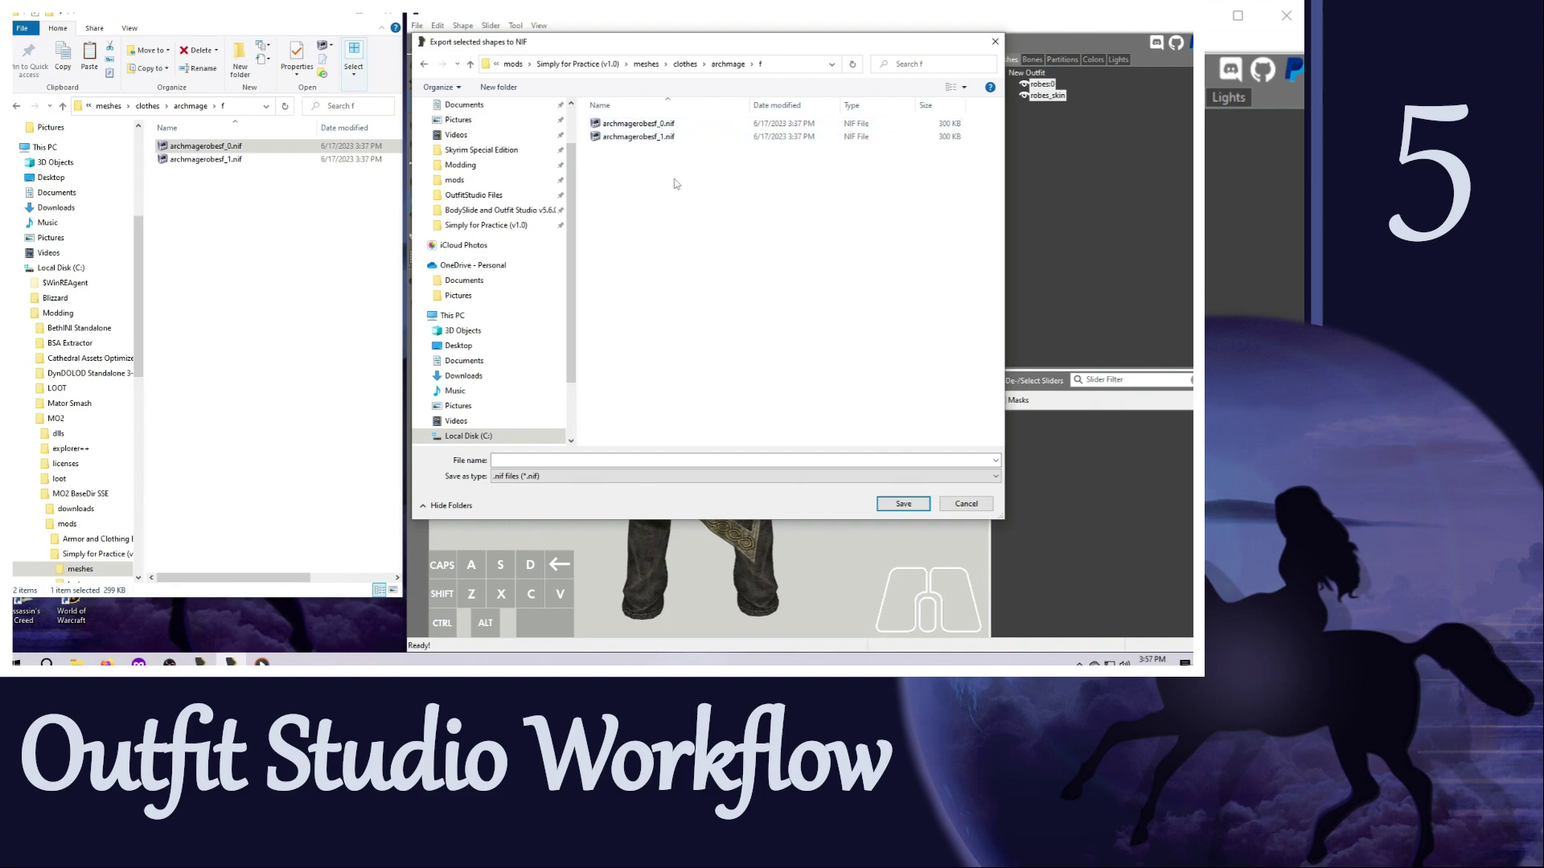
left_click(541, 460)
left_click(640, 123)
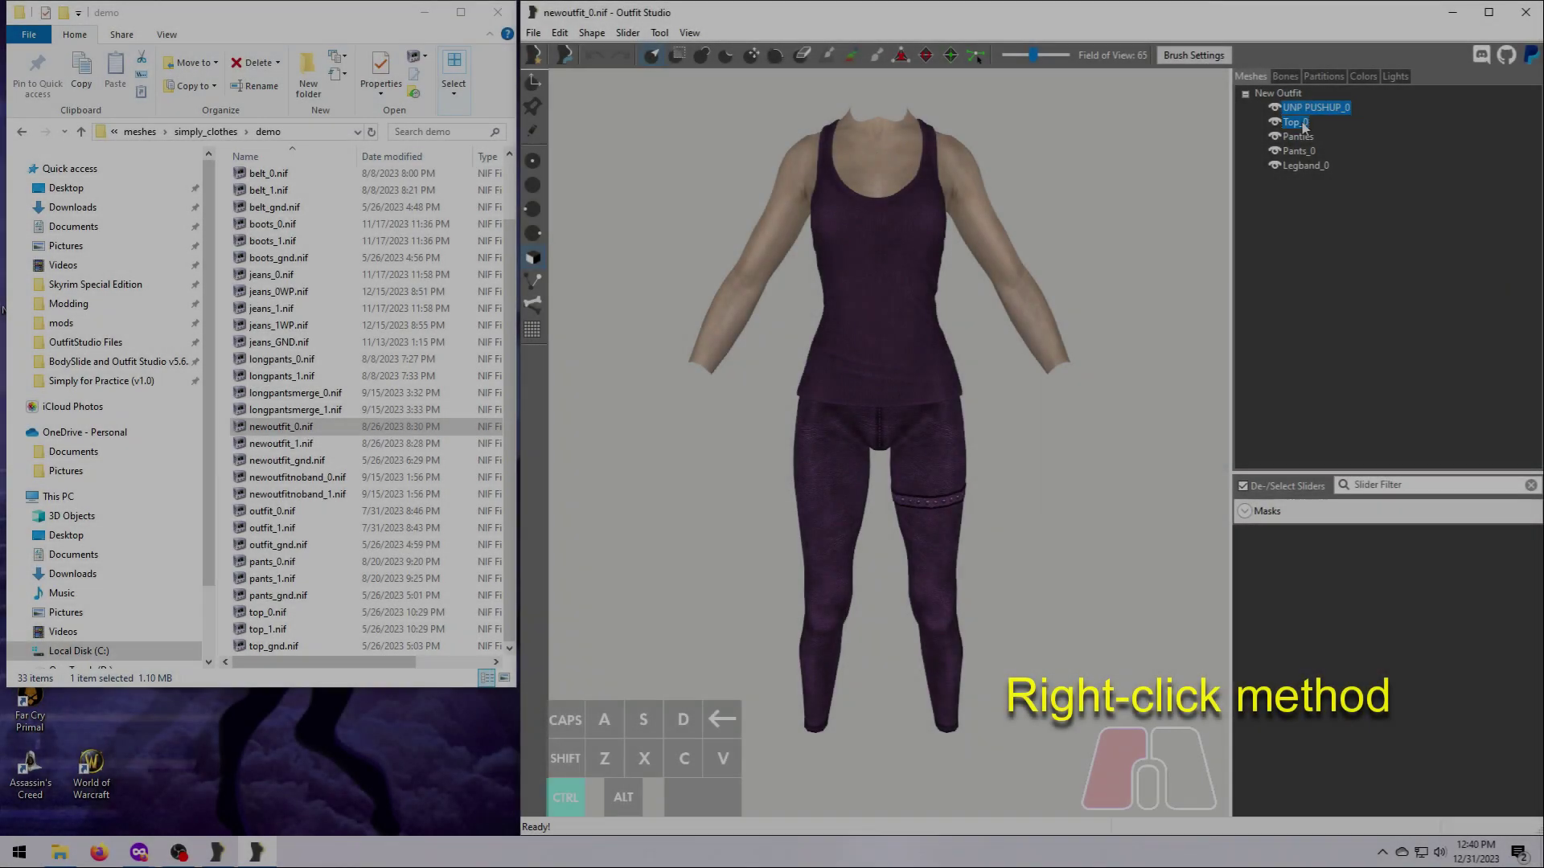
Export the selected meshes to NIF via right-click as 'Rightclick Test 1'
right_click(1303, 136)
mouse_move(1339, 145)
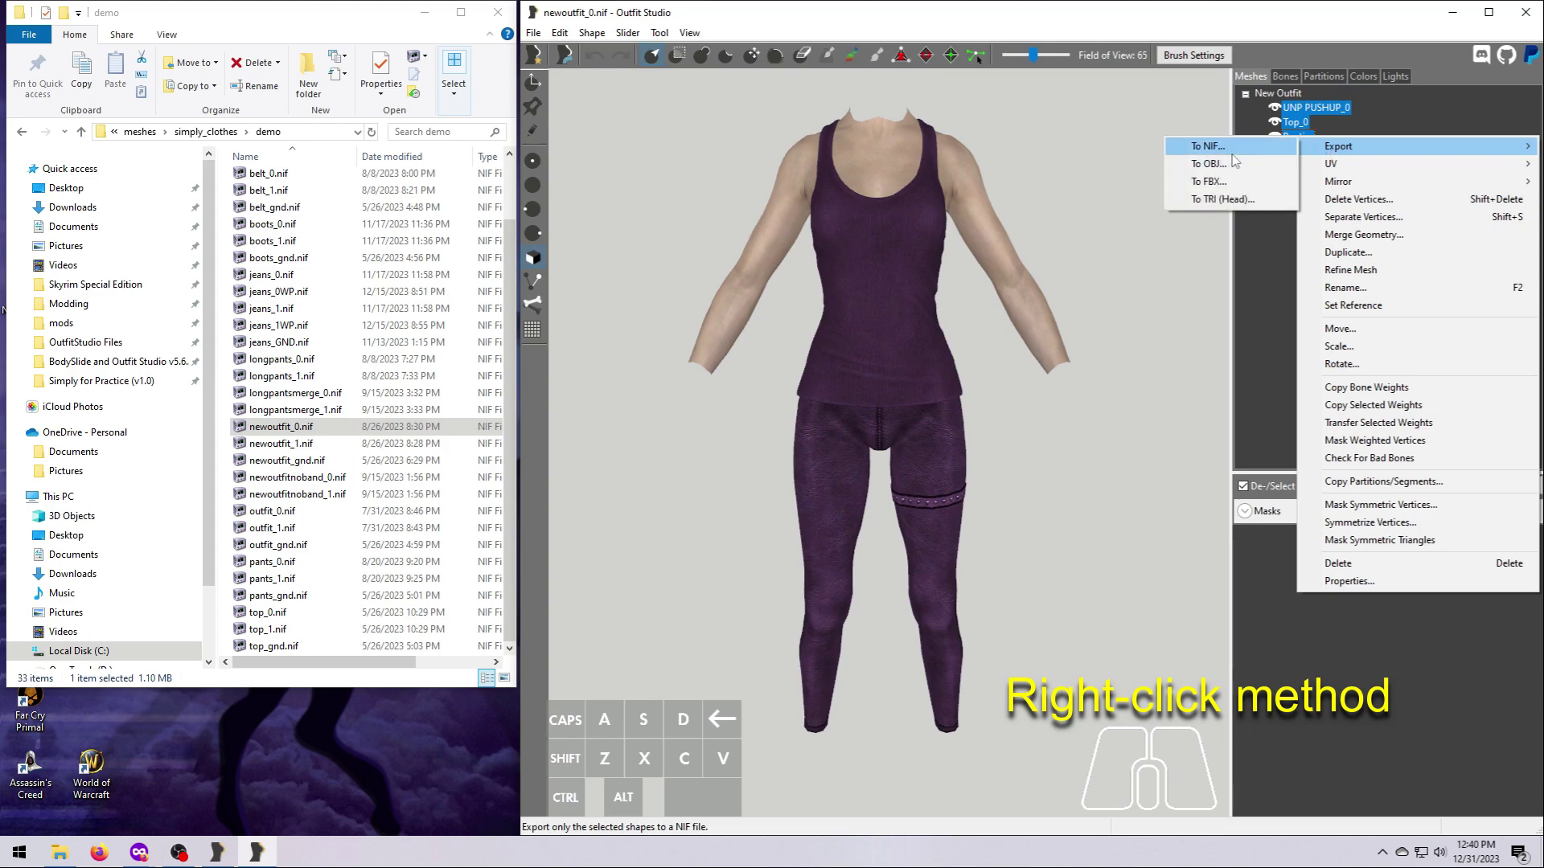
left_click(1233, 153)
type("Rightclick Test")
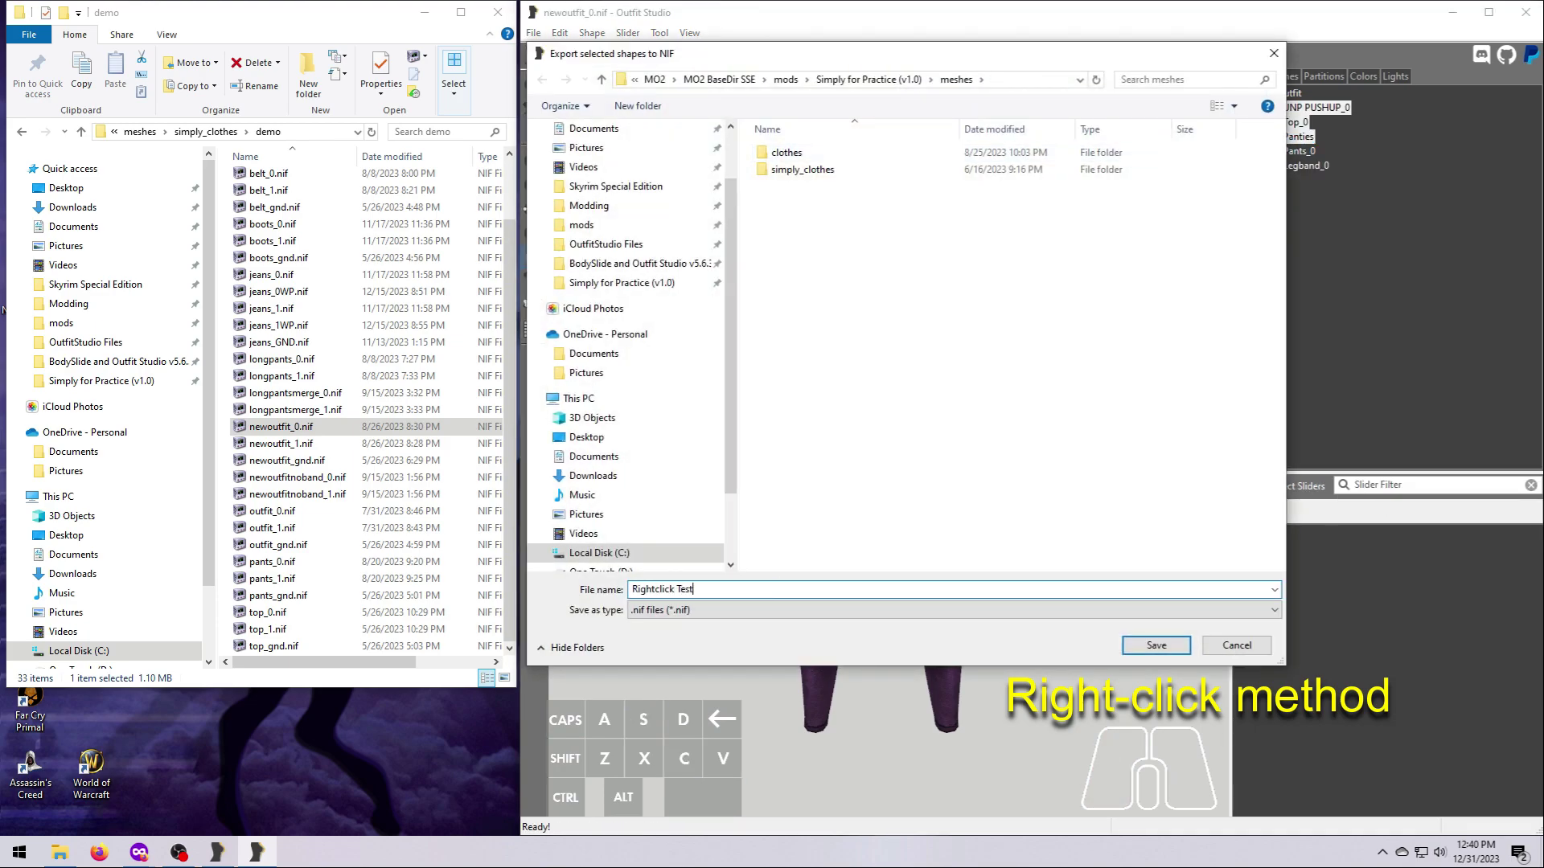
key("Return")
Export the whole outfit via File > Export as 'Fileexport Test 1' and open it in NifSkope
left_click(1305, 165)
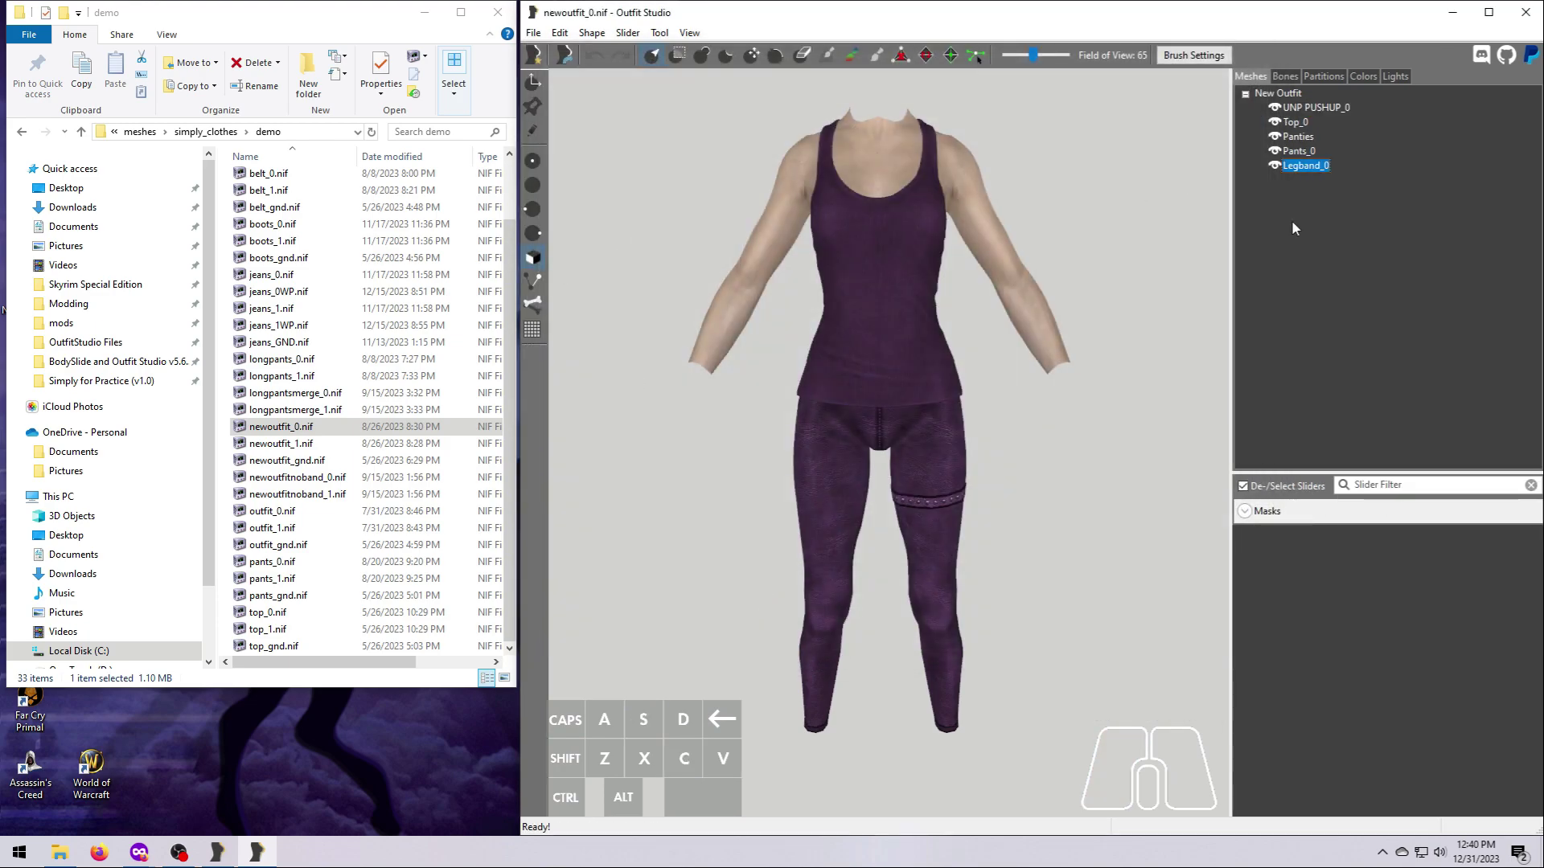
left_click(1316, 107)
left_click(533, 32)
left_click(813, 269)
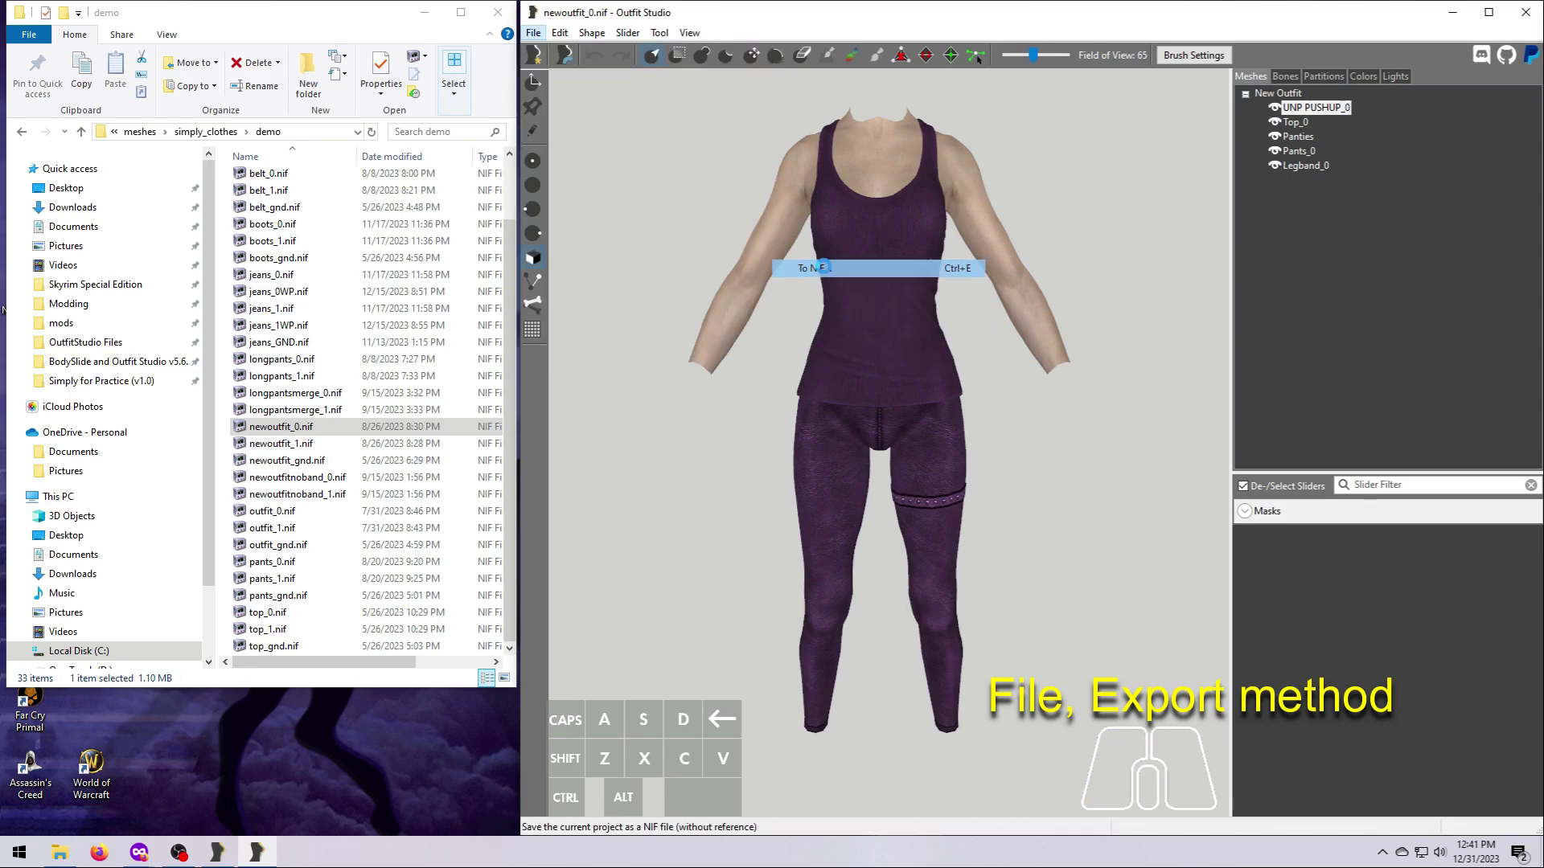
type("Fileexport Test 1")
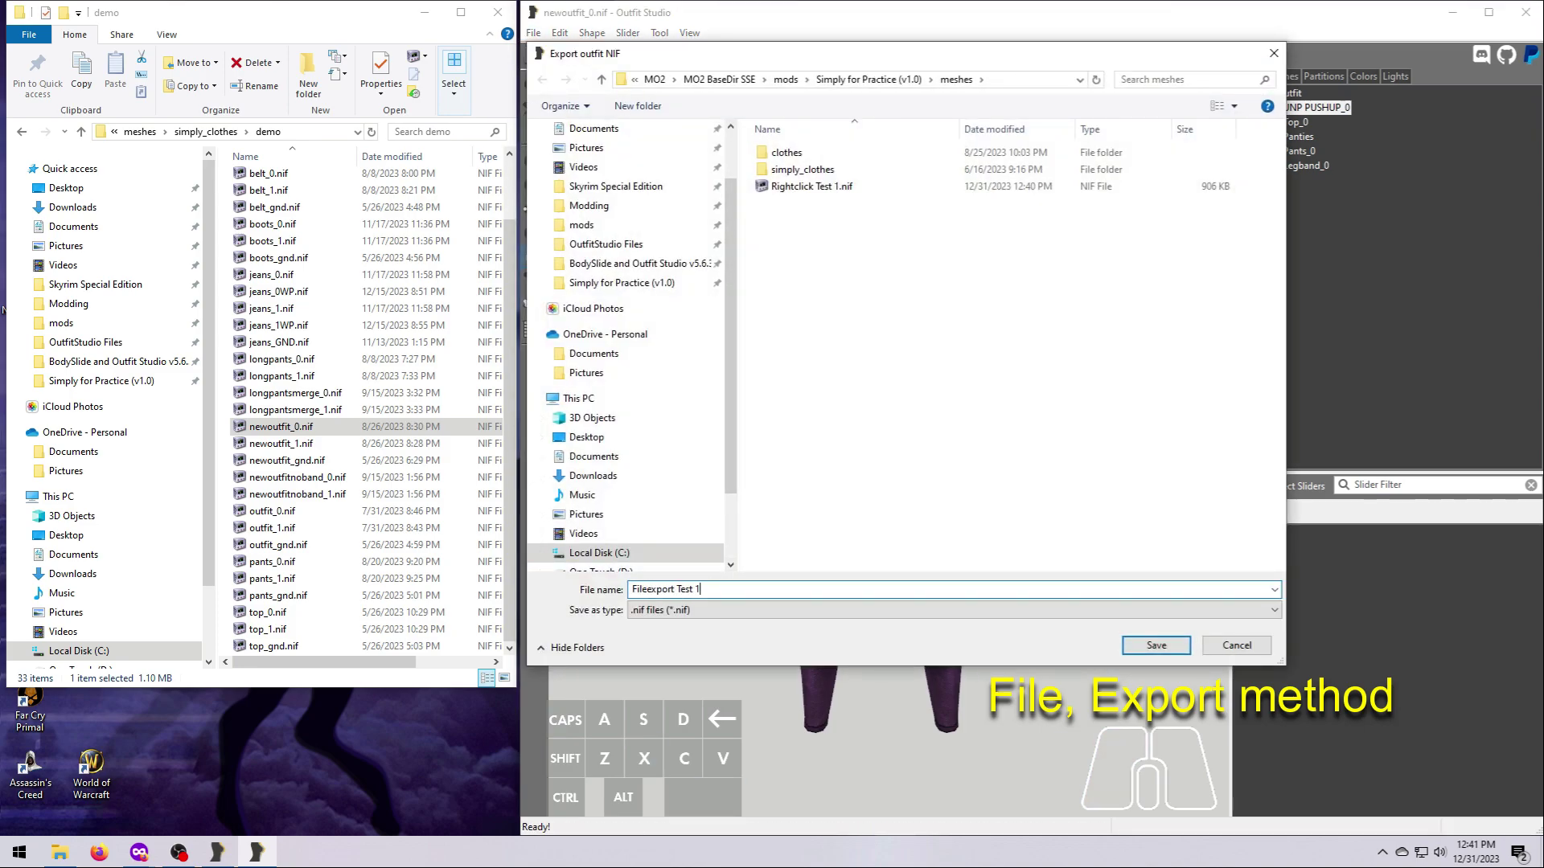
key("Return")
left_click(140, 131)
double_click(273, 213)
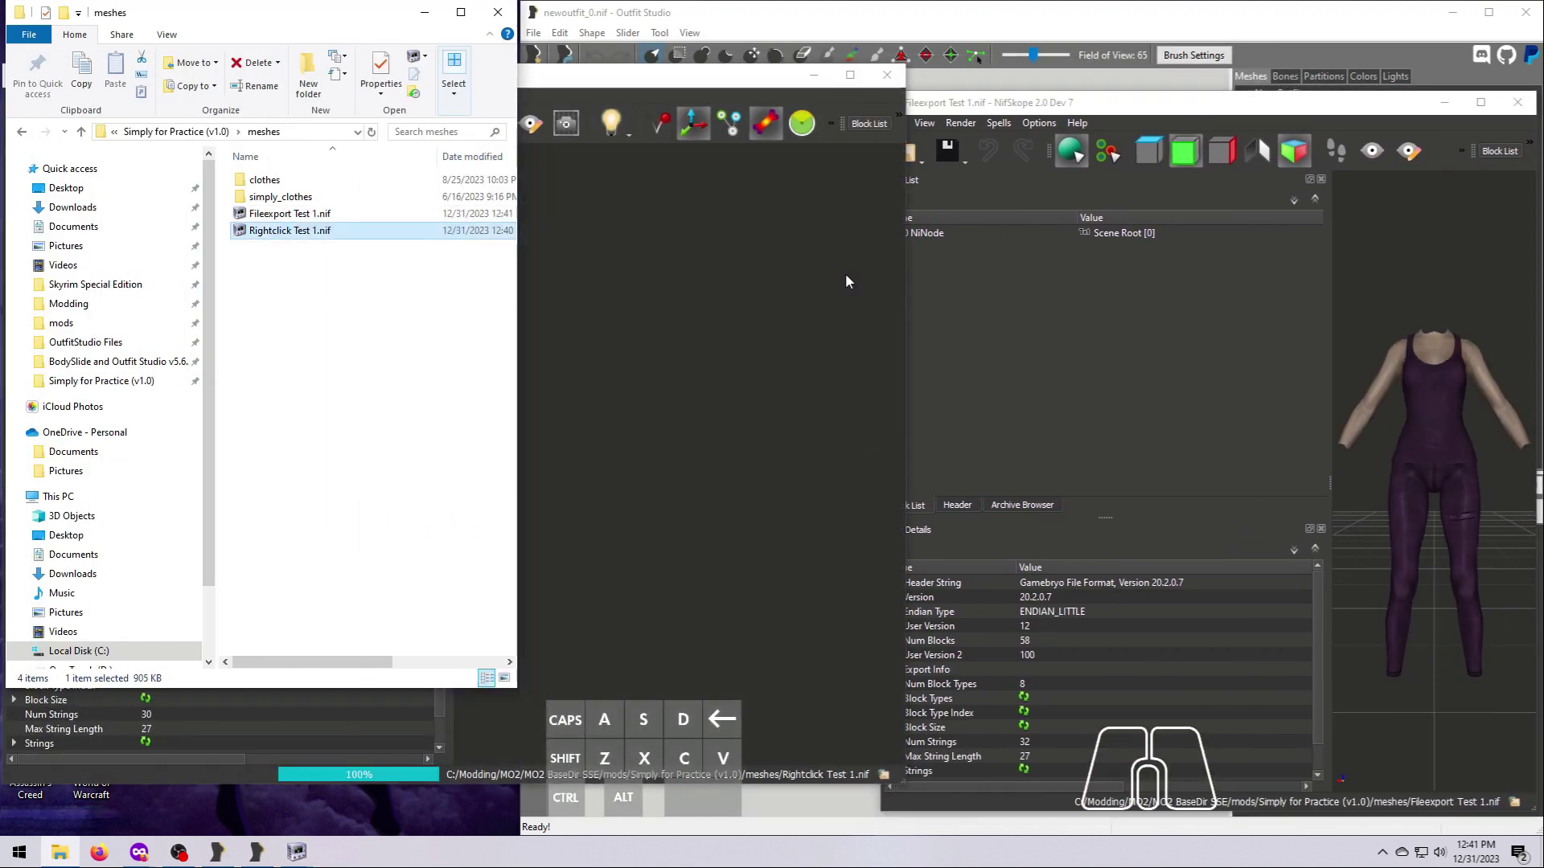
Compare both exports' meshes side by side, then move Legband_0 to the top of the mesh list
left_click(846, 273)
left_click_drag(644, 90, 648, 116)
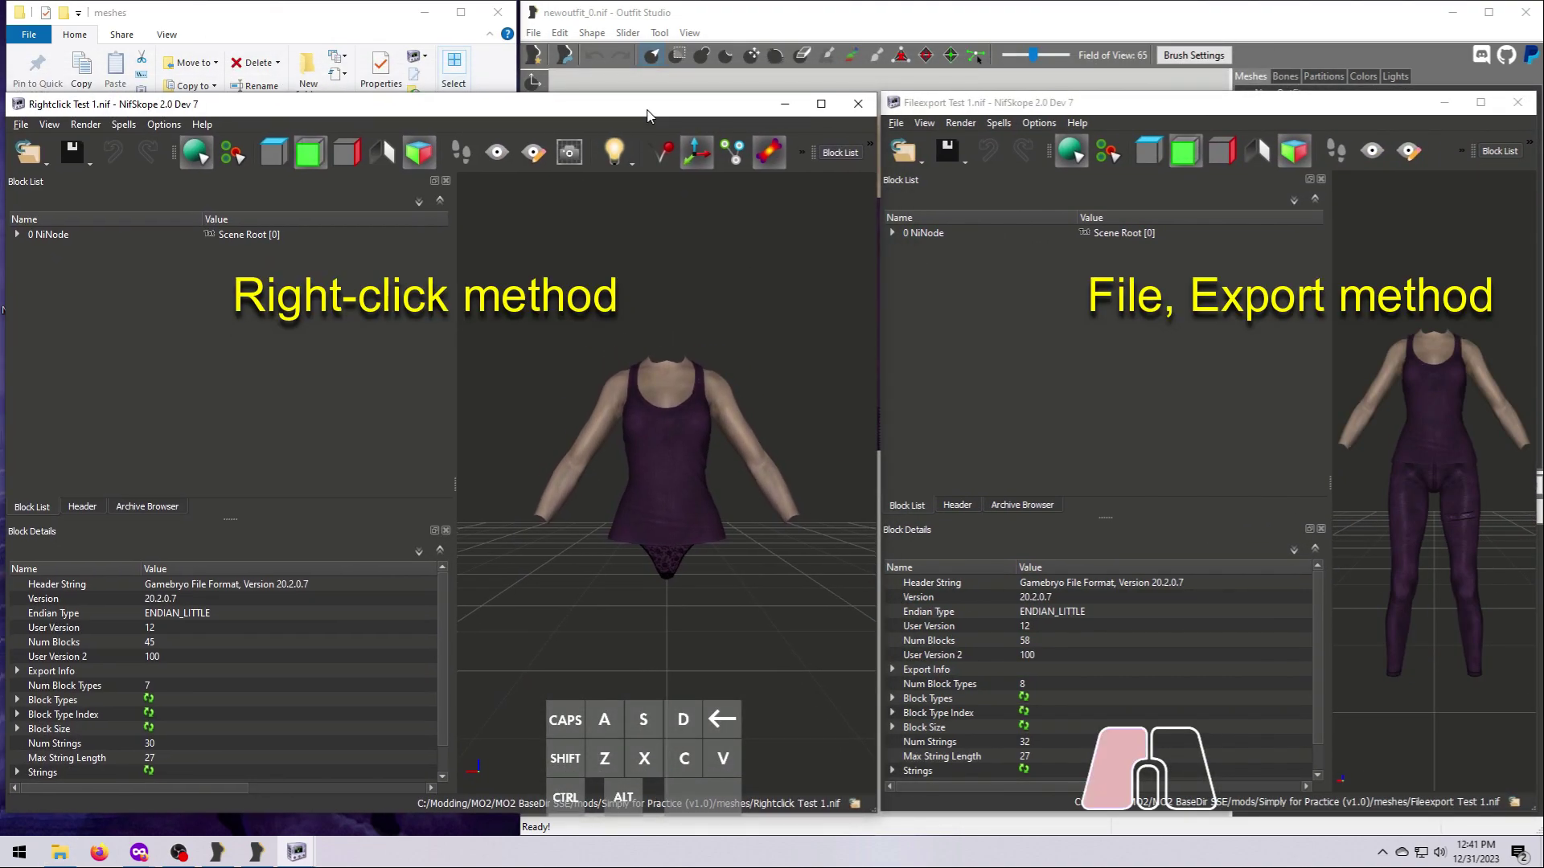
left_click(666, 434)
left_click(751, 467)
left_click(1408, 402)
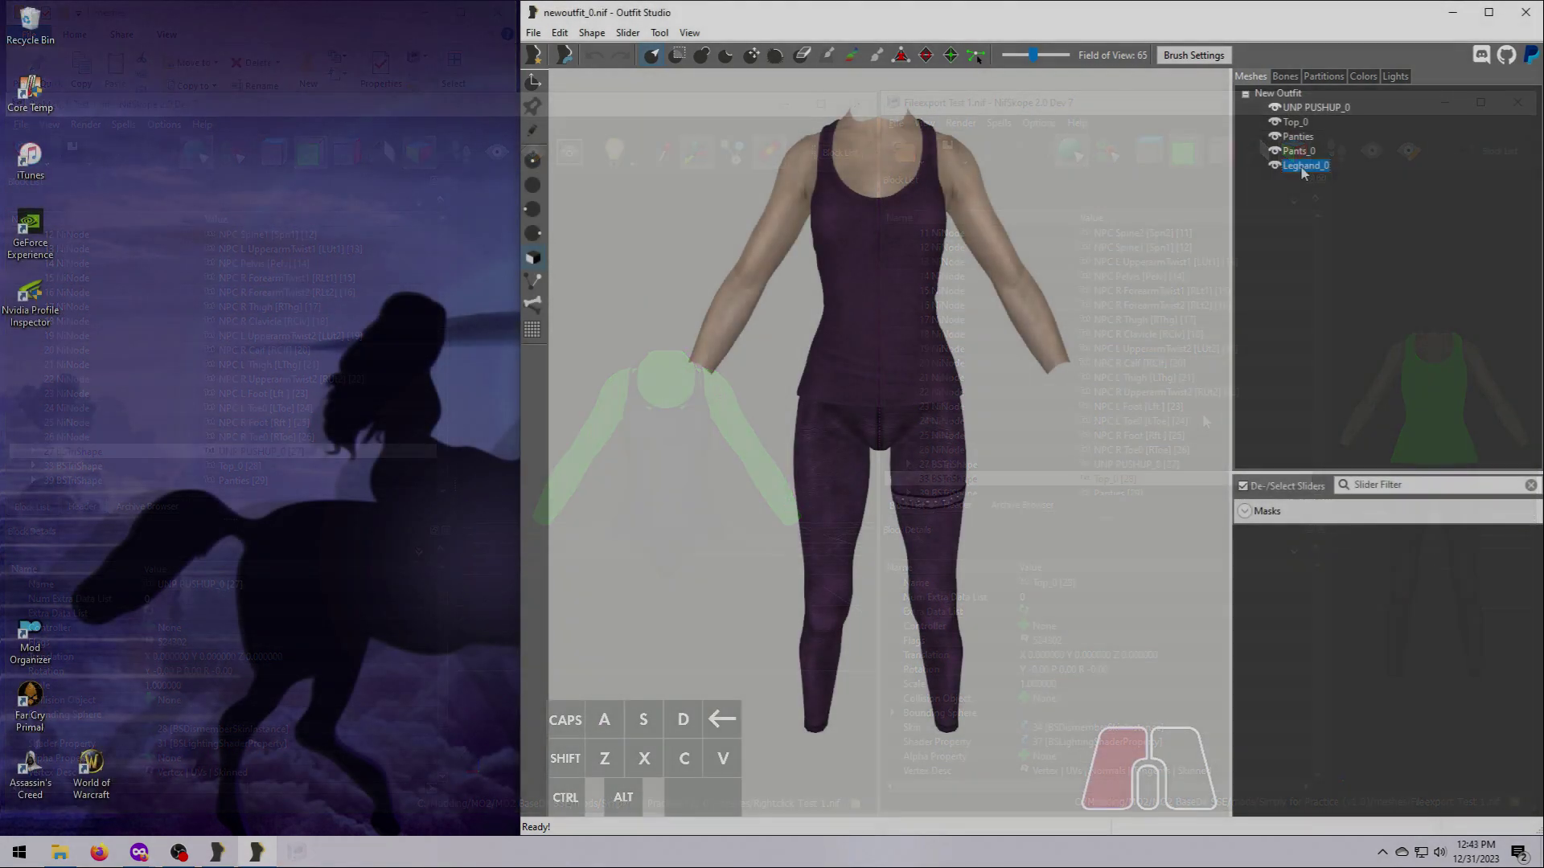
left_click_drag(1305, 165, 1314, 102)
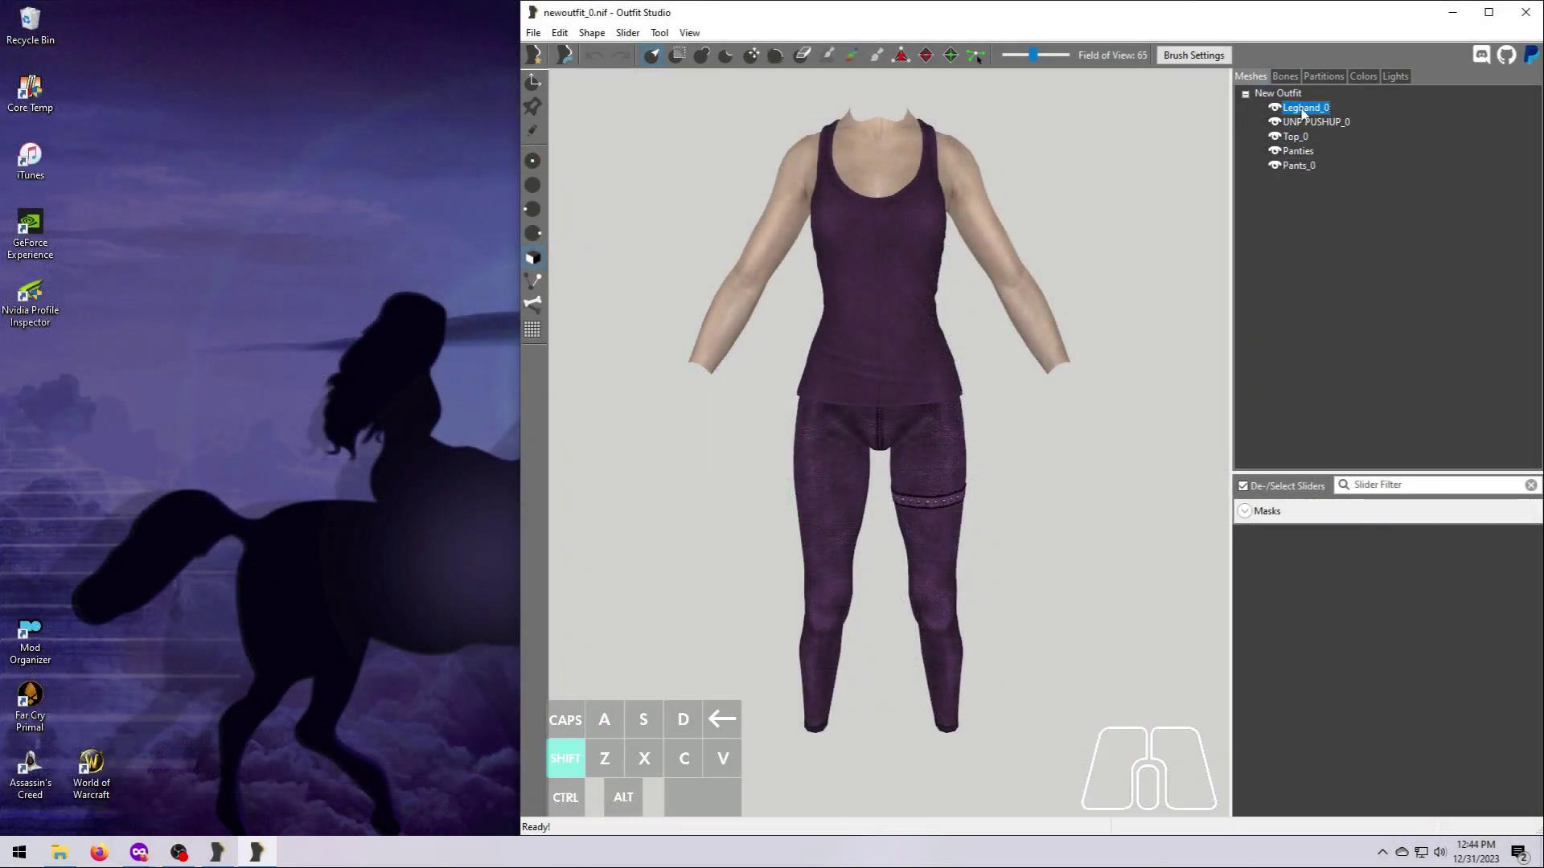
Export all five meshes via right-click to NIF as 'Rightclick Test 2'
left_click(1290, 164, "shift")
right_click(1304, 110)
mouse_move(1329, 121)
left_click(1212, 120)
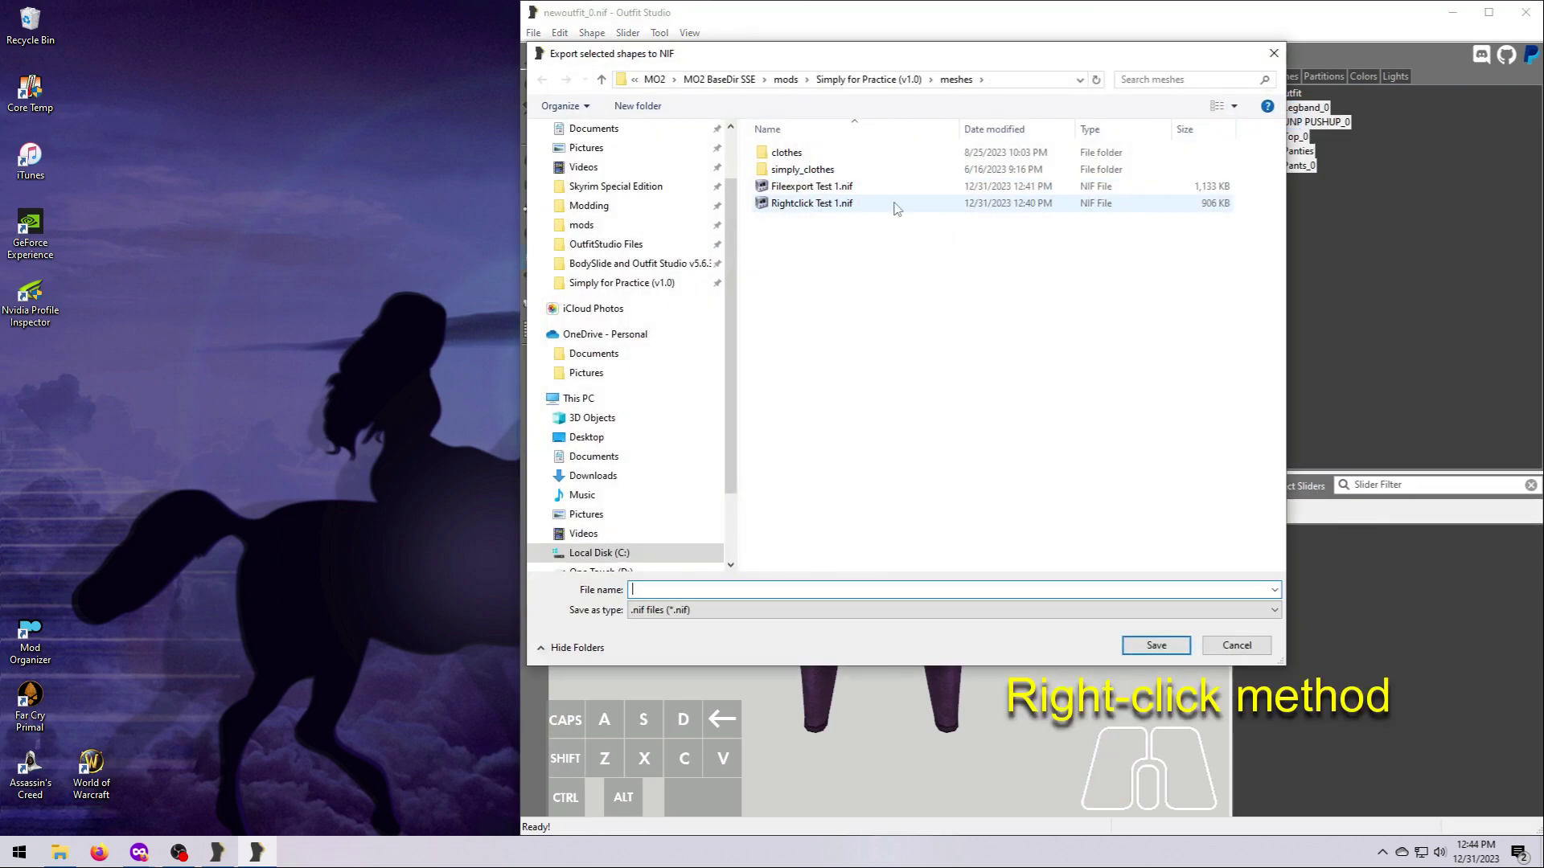
left_click(893, 204)
left_click(699, 591)
key("Return")
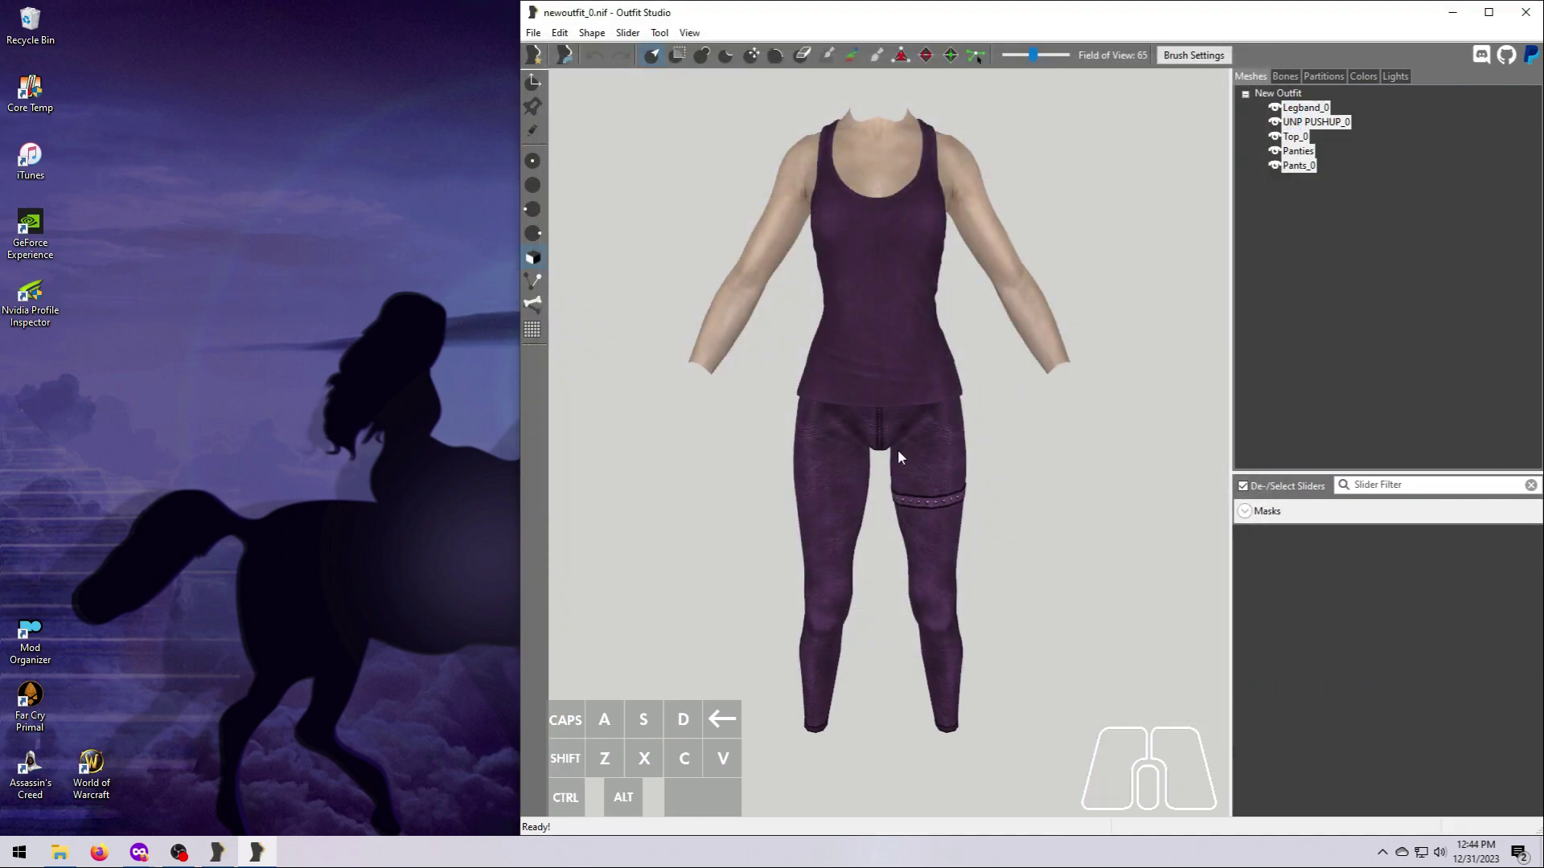
Export the whole outfit via File > Export as 'Fileexport Test 2'
left_click(1305, 108)
left_click(534, 32)
mouse_move(563, 268)
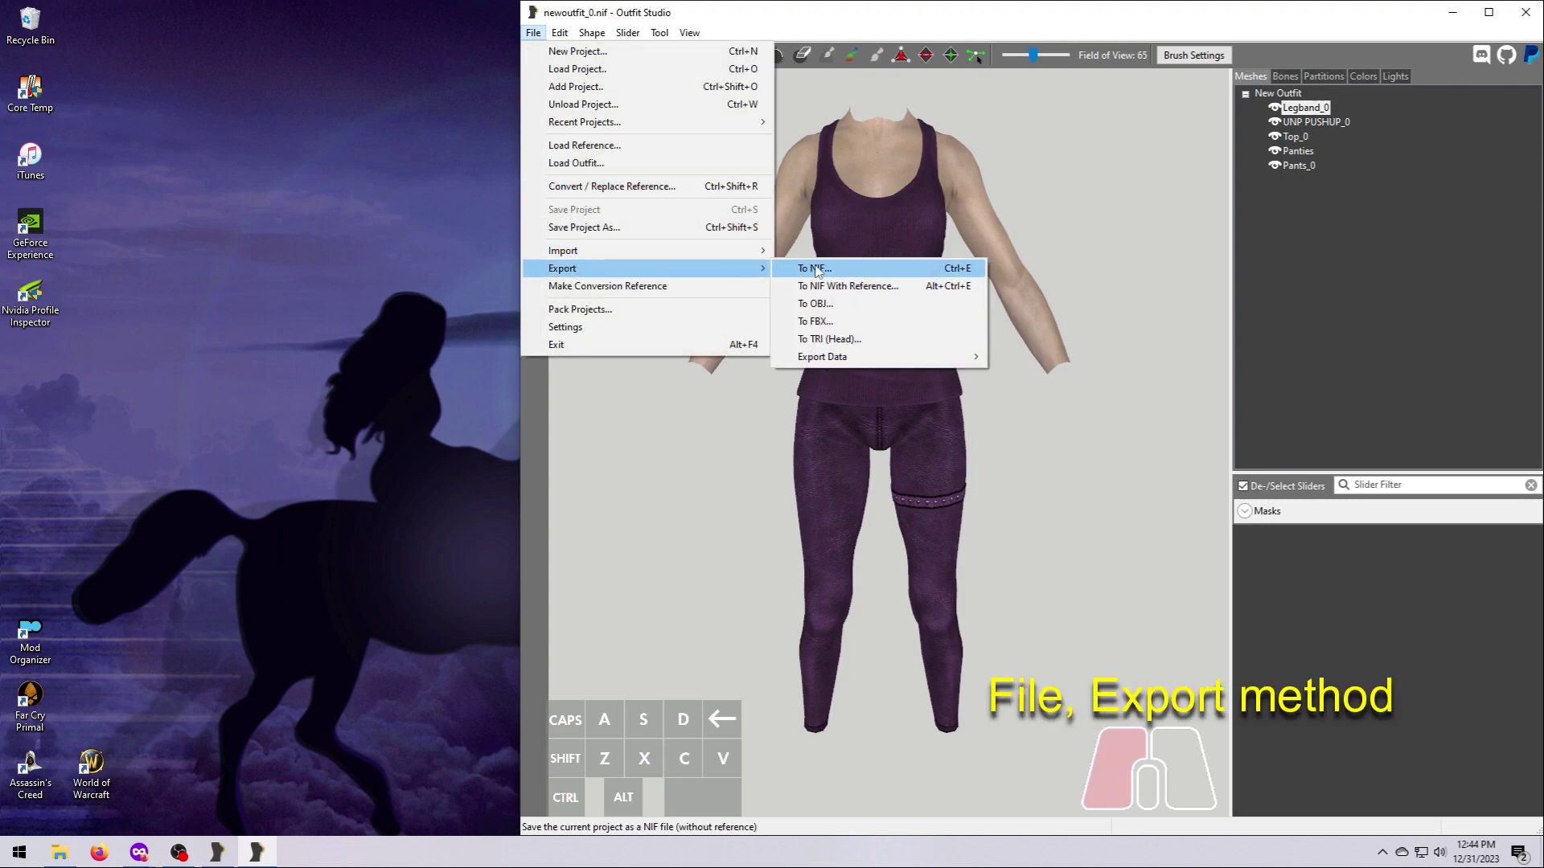
left_click(813, 268)
left_click(812, 186)
left_click(697, 591)
key("BackSpace")
type("2")
key("Return")
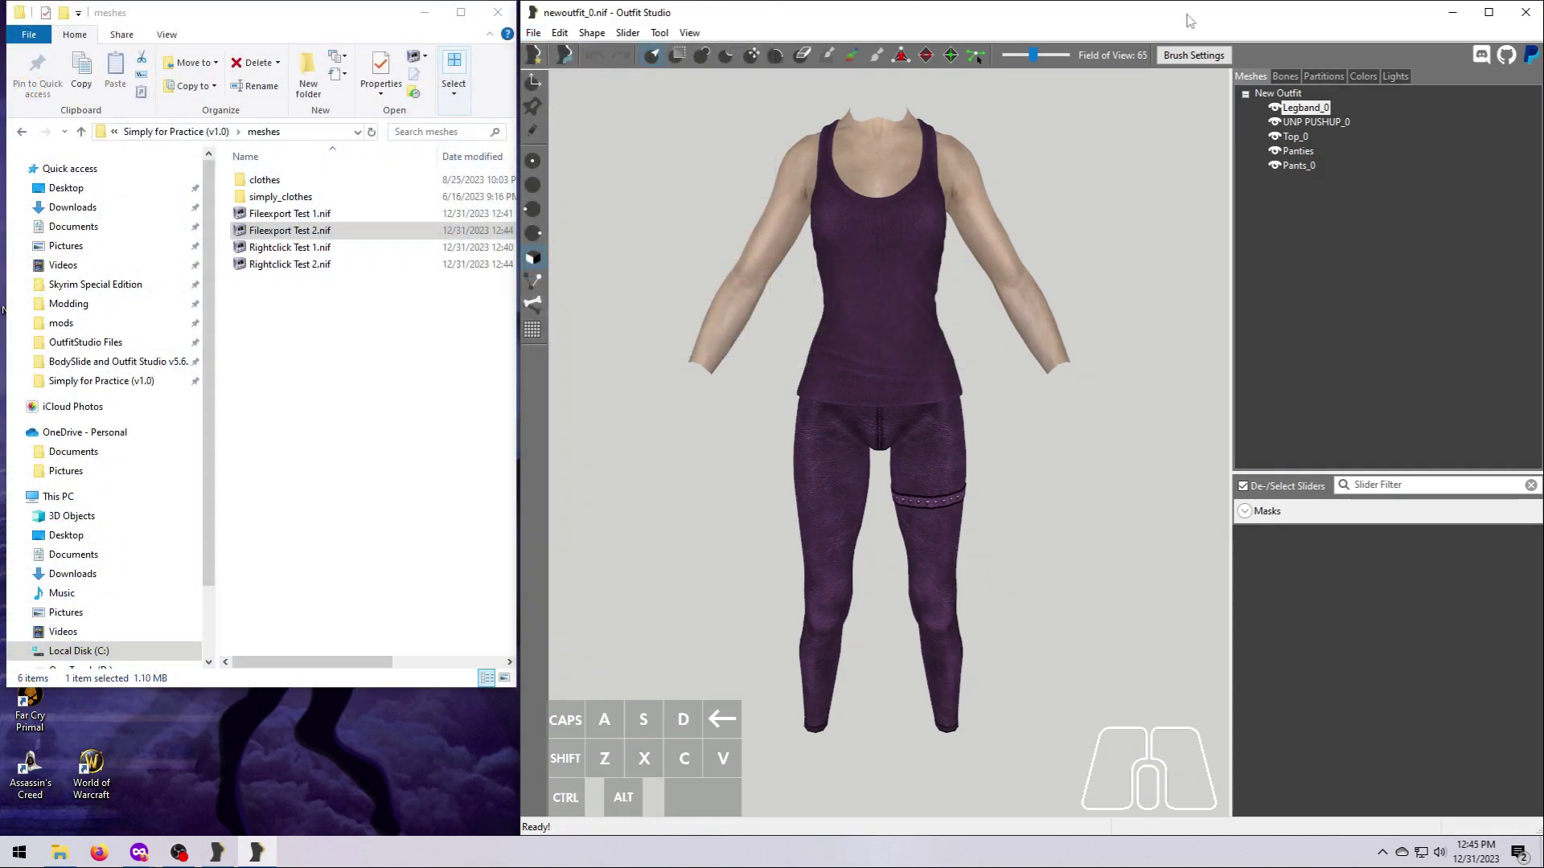
left_click(533, 32)
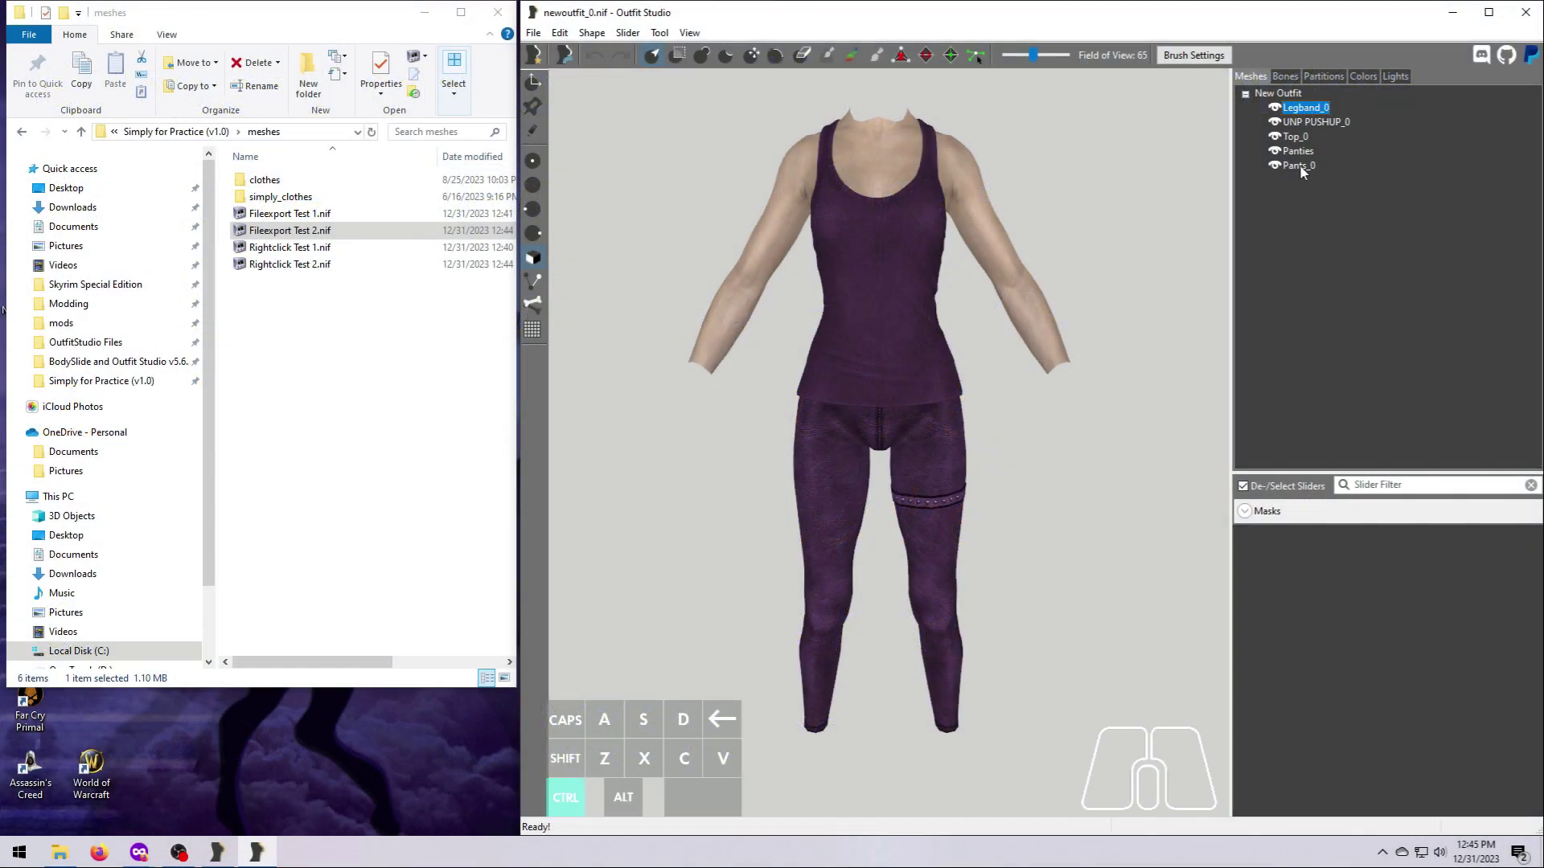
Delete Legband_0 and Pants_0 from the outfit
left_click(1296, 165, "ctrl")
right_click(1301, 167)
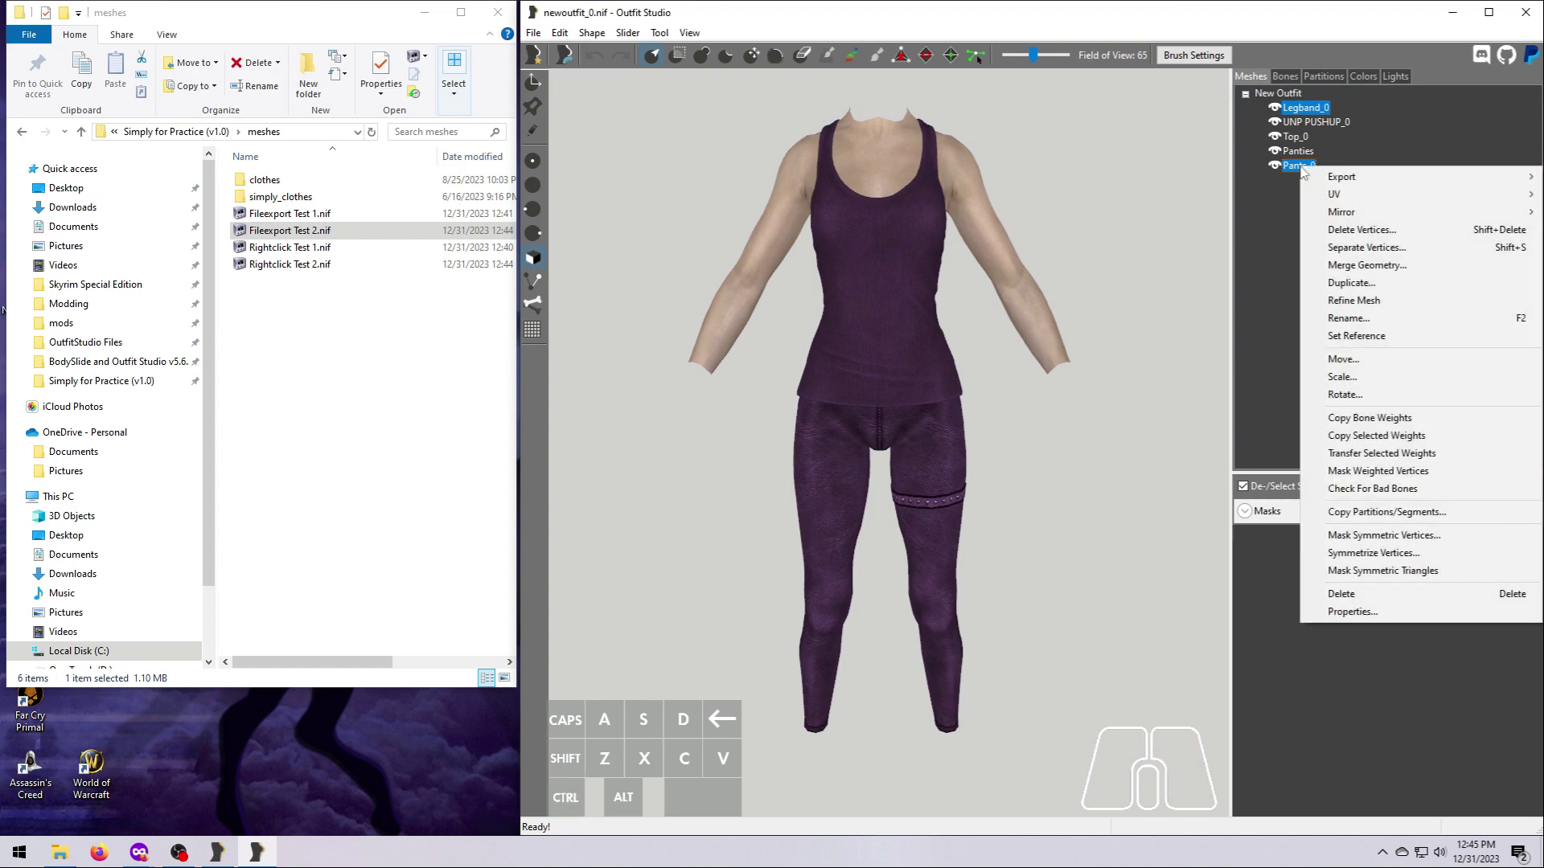
left_click(1341, 593)
Export the trimmed outfit to NIF and open Fileexport Test 4.nif in NifSkope
left_click(533, 33)
left_click(827, 274)
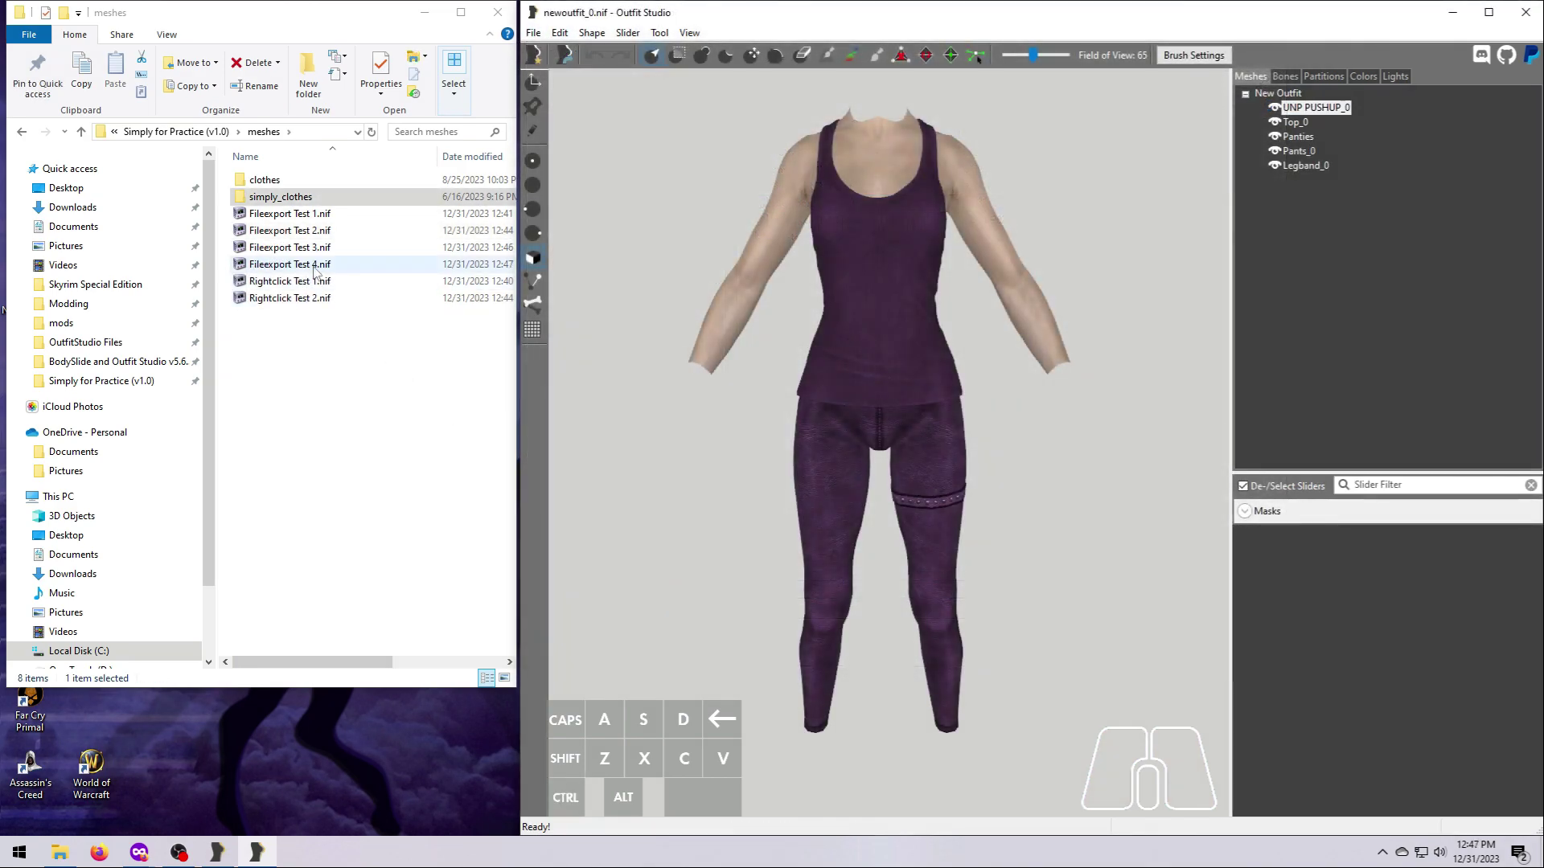
double_click(314, 265)
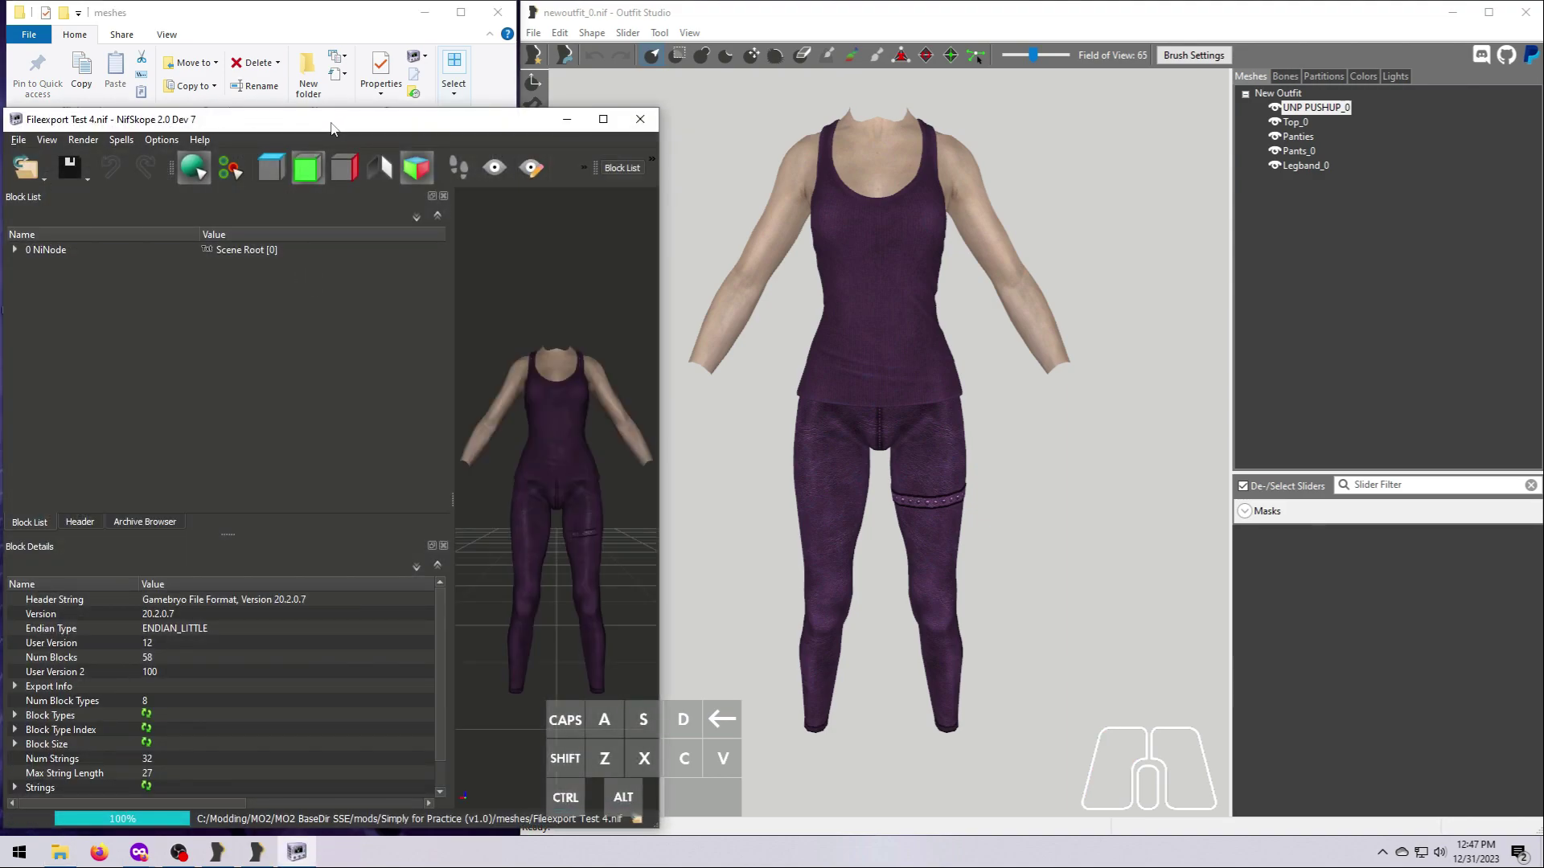
Remove the Pants_0 branch from Fileexport Test 4 and confirm the removal
left_click(528, 535)
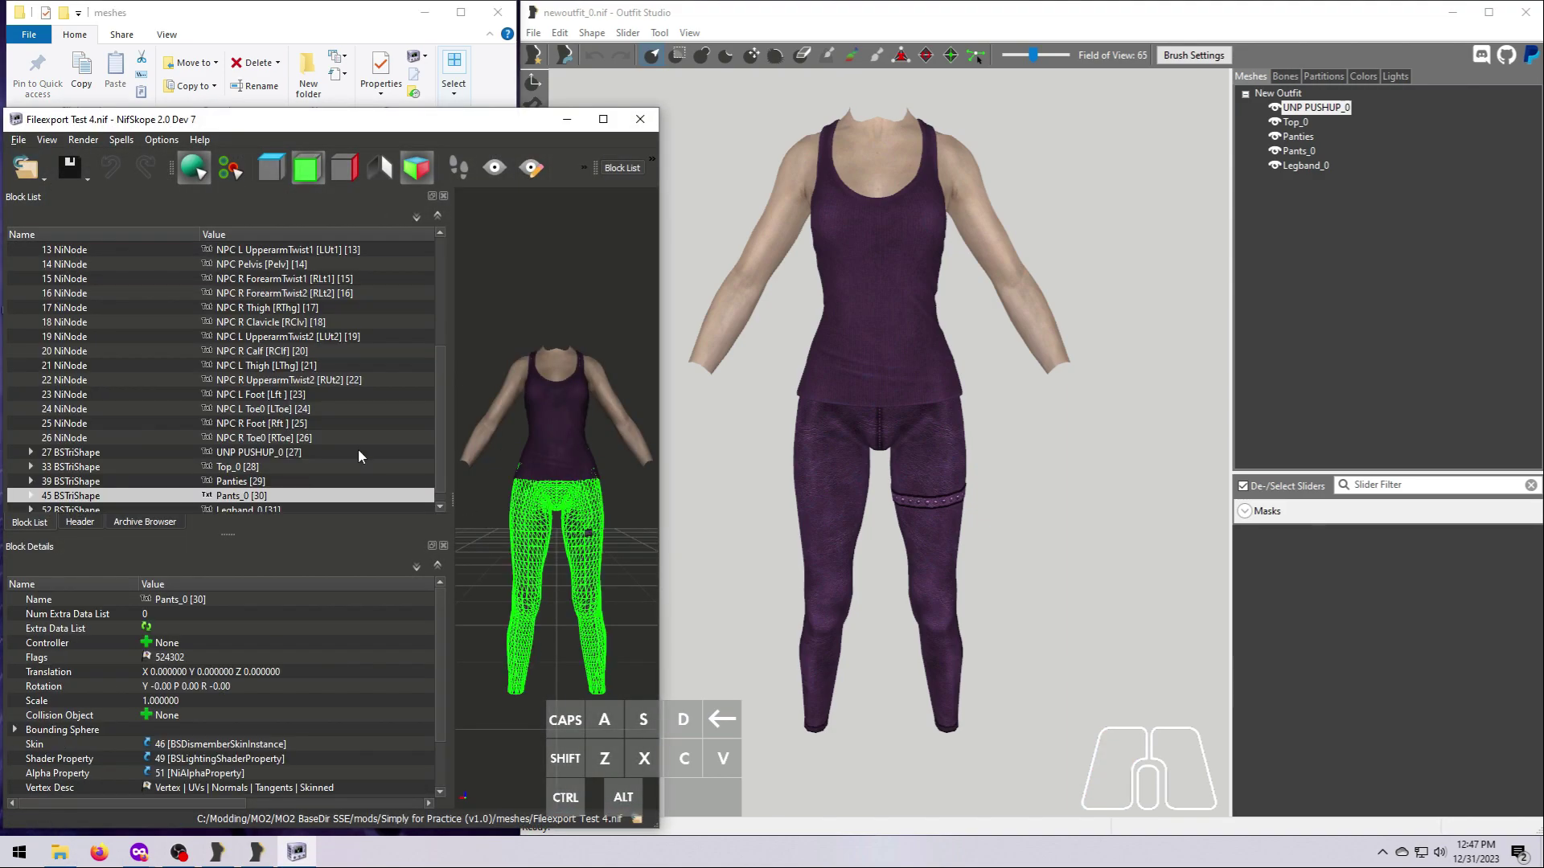
right_click(281, 483)
mouse_move(346, 475)
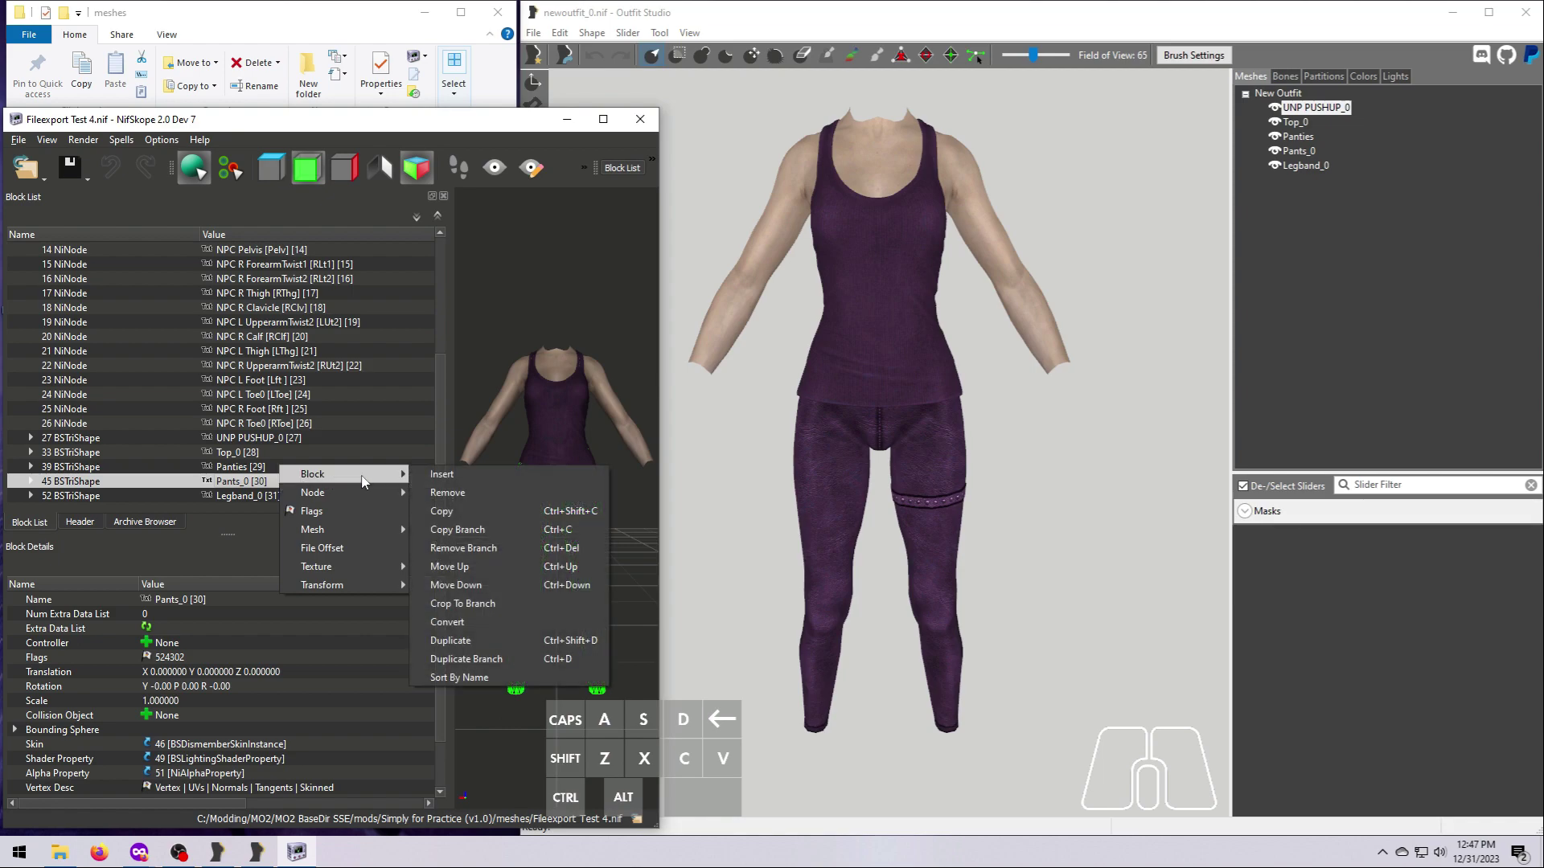
left_click(461, 548)
left_click(320, 556)
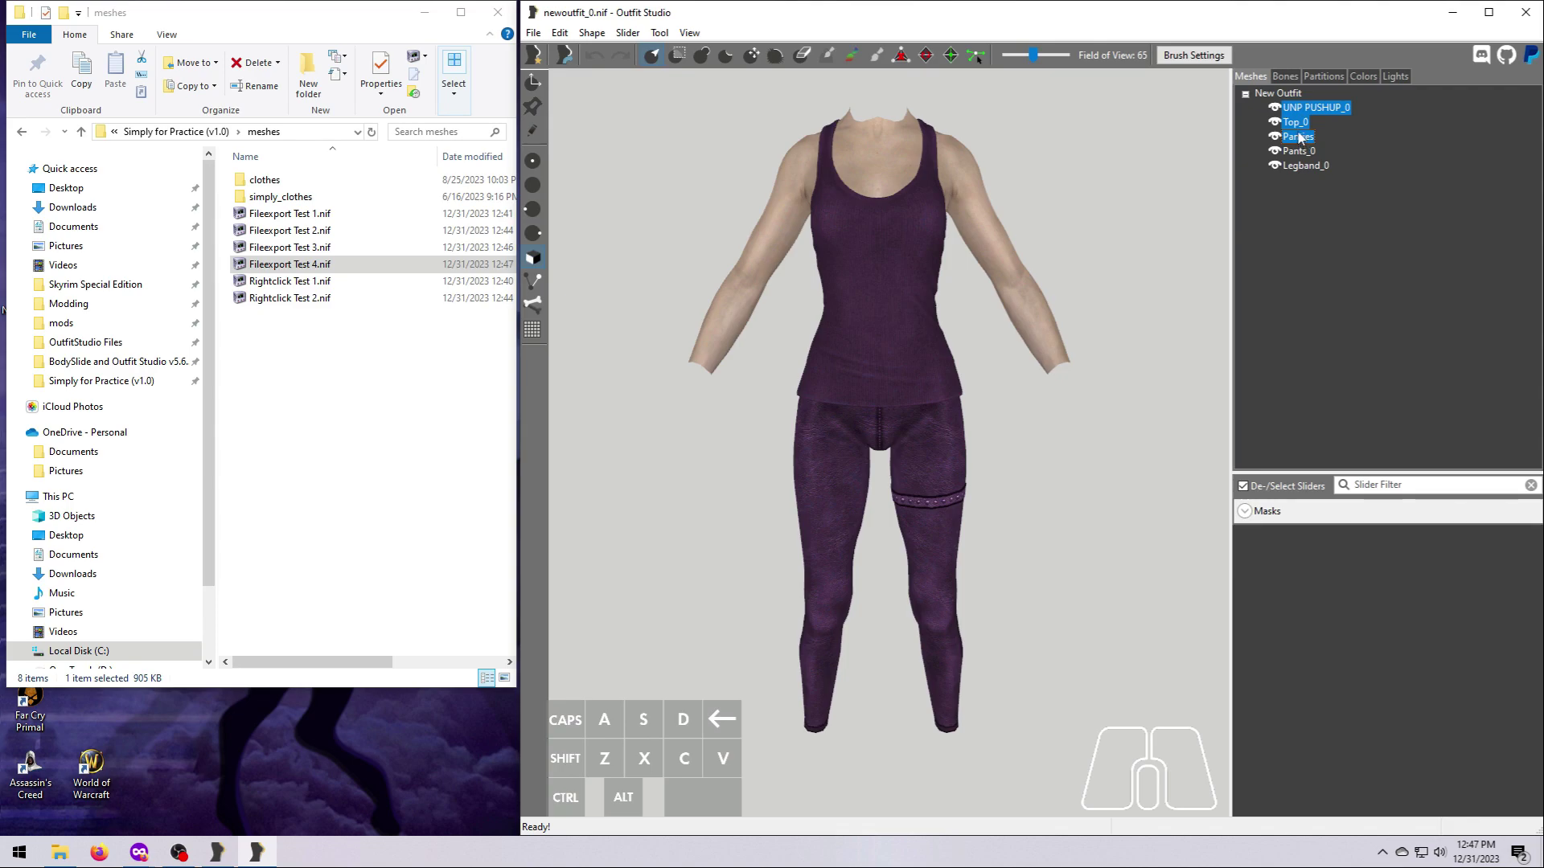
Export UNP PUSHUP_0, Top_0 and Panties to NIF as Rightclick Test 3
right_click(1298, 131)
mouse_move(1329, 145)
left_click(1209, 142)
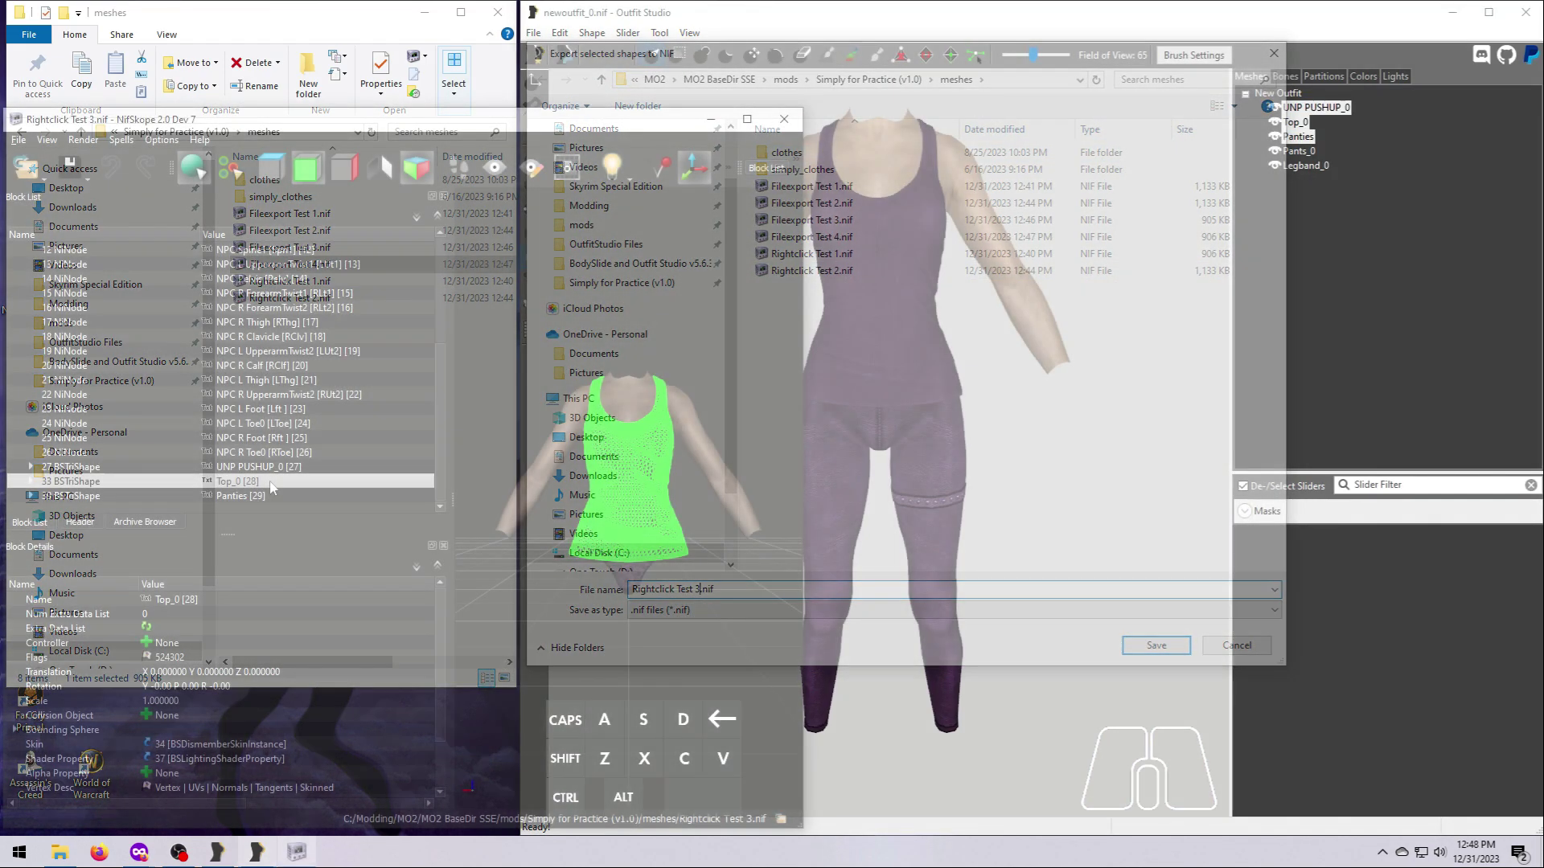
Copy Top_0 under the Scene Root and remove the original Top_0 block
key("ctrl+c")
scroll(245, 342, "up", 4)
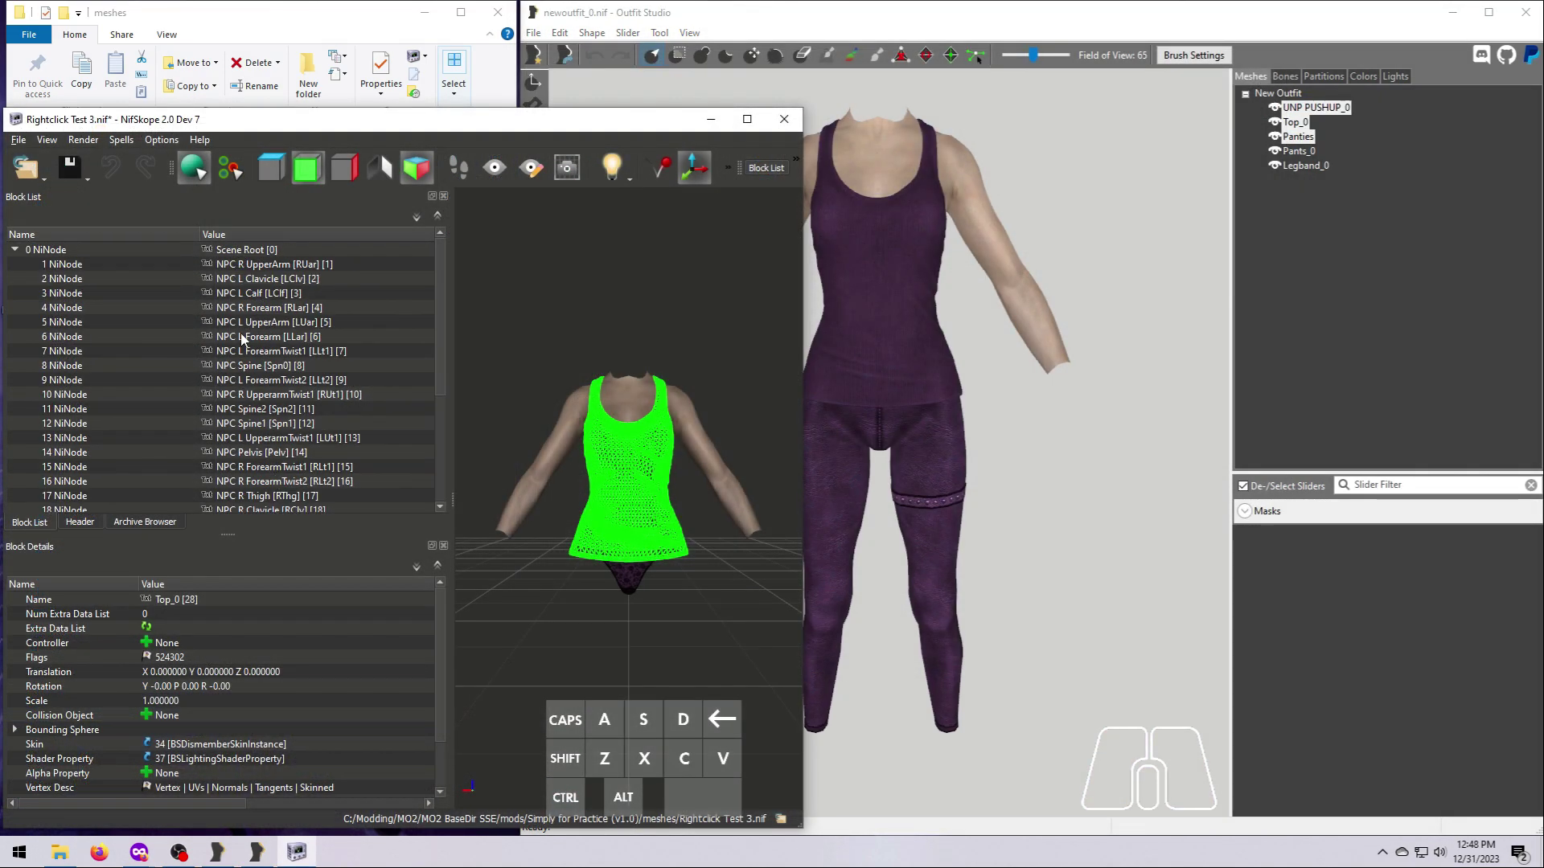
left_click(270, 250)
scroll(269, 251, "down", 2, "ctrl")
left_click(280, 468)
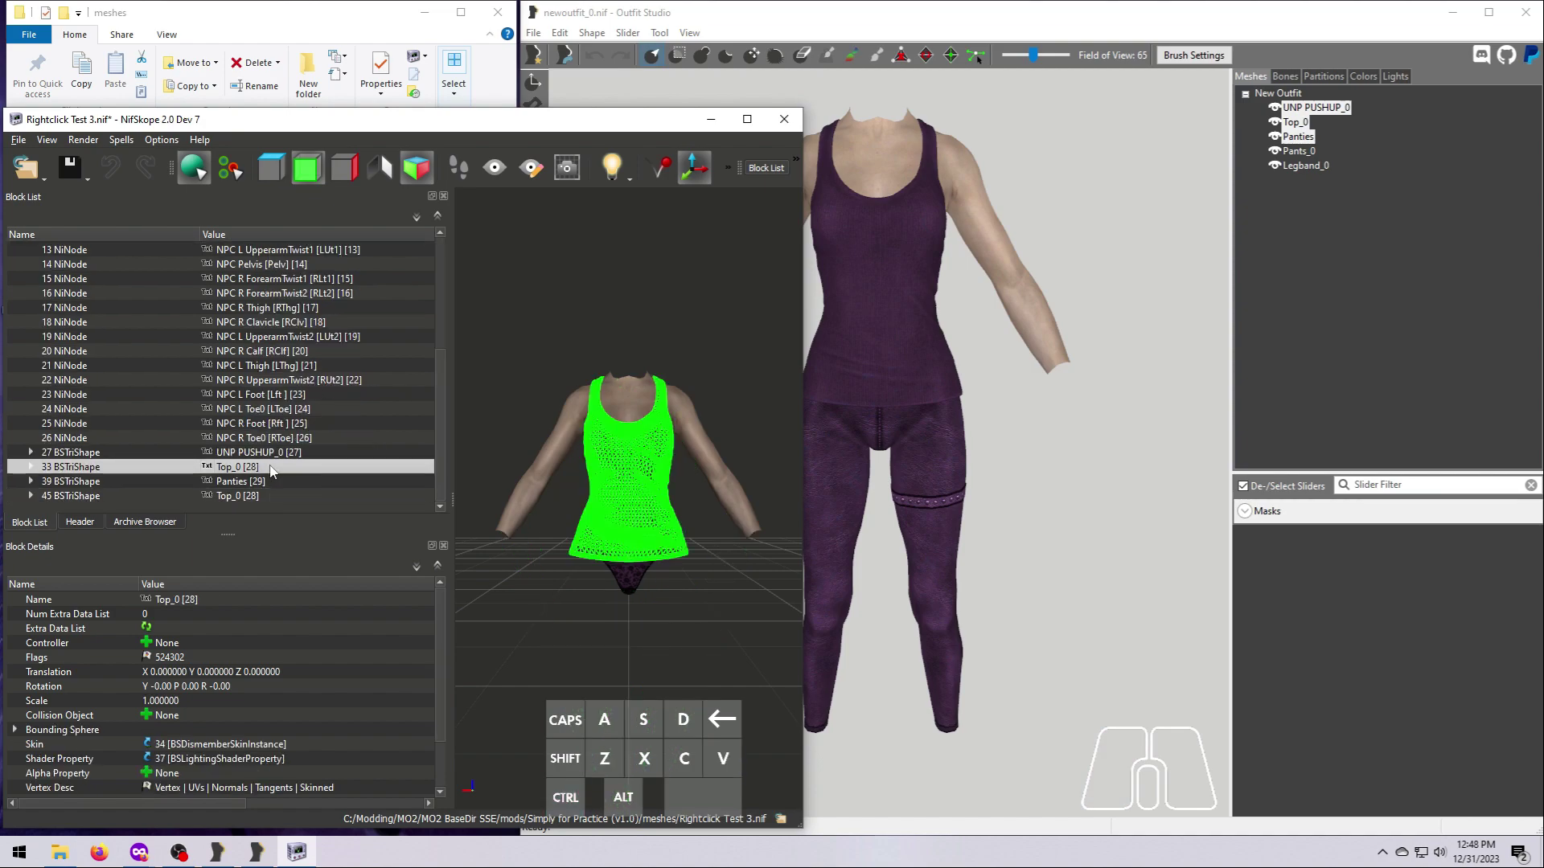
right_click(274, 465)
mouse_move(360, 463)
left_click(438, 477)
left_click(391, 542)
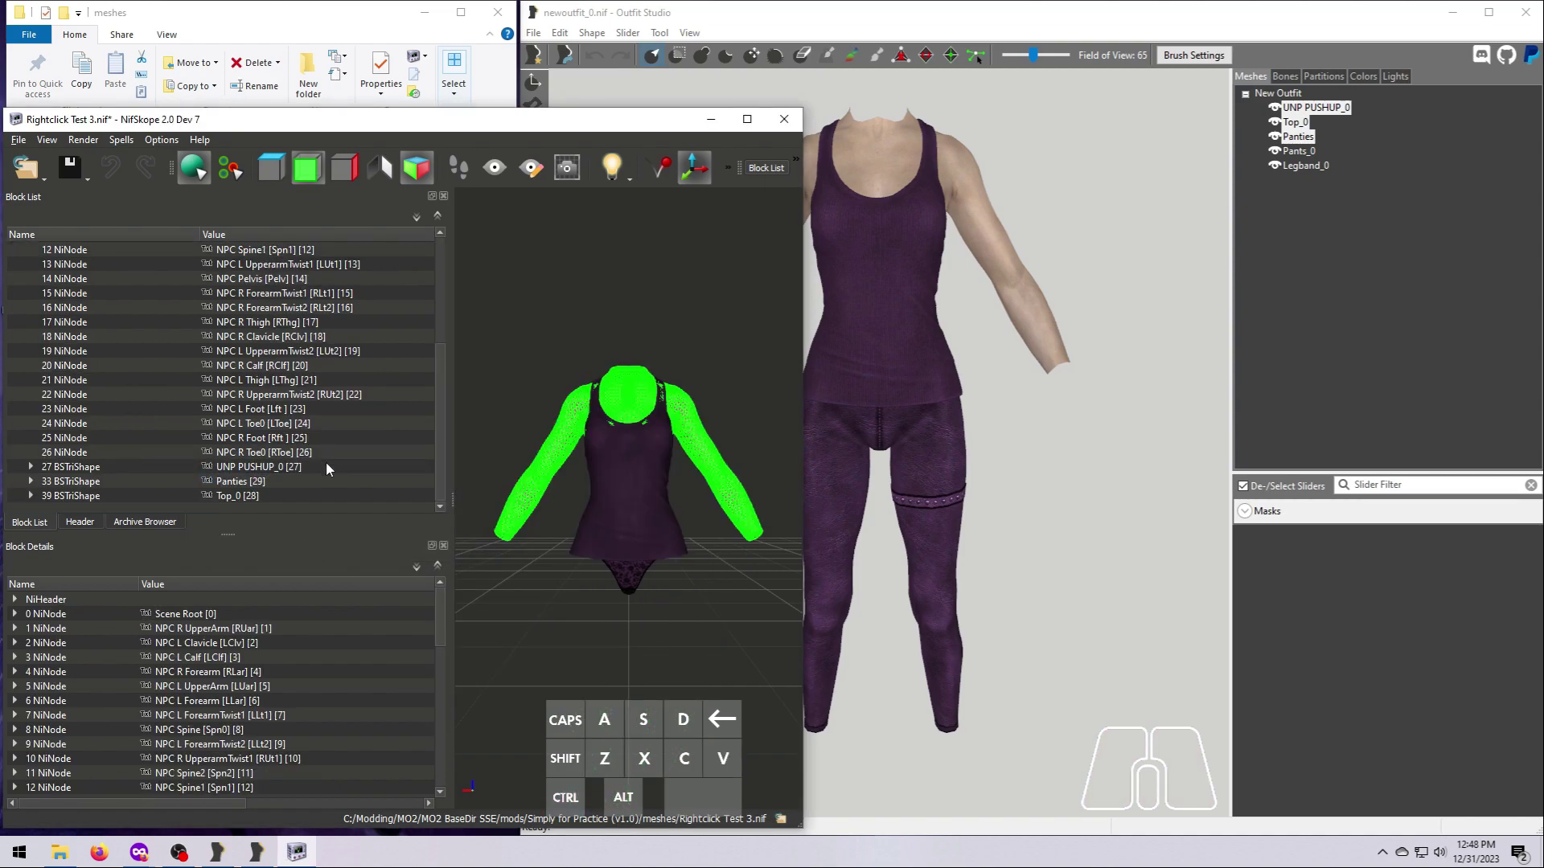